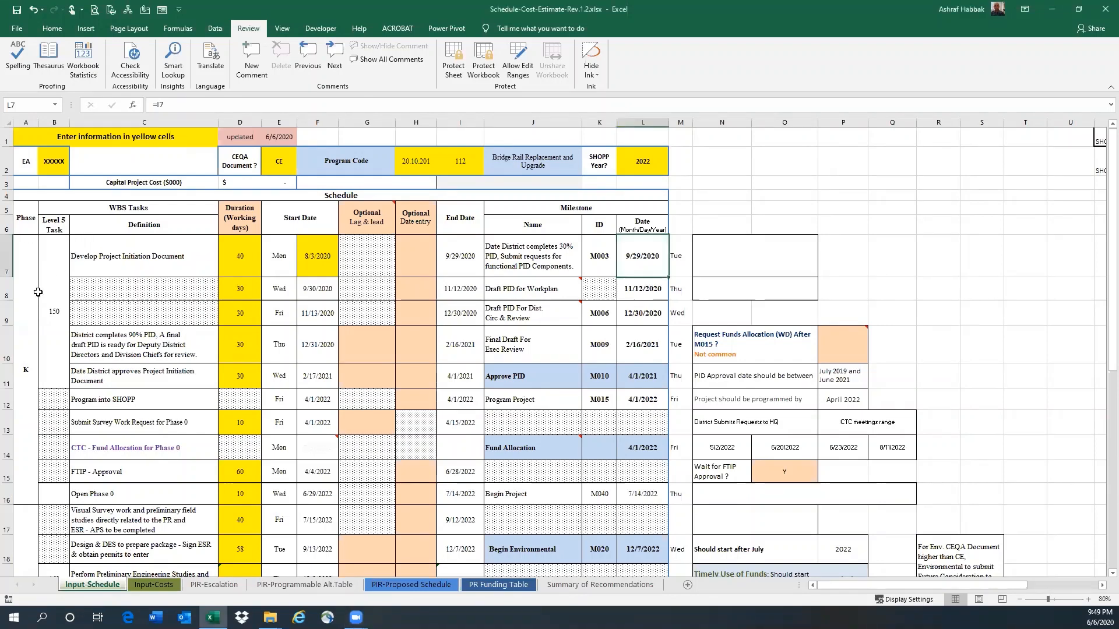
# Examine the schedule's Level 5 Task, Definition, Duration and Start Date columns, including the first task's start date and weekday.
pyautogui.click(55, 227)
pyautogui.click(61, 290)
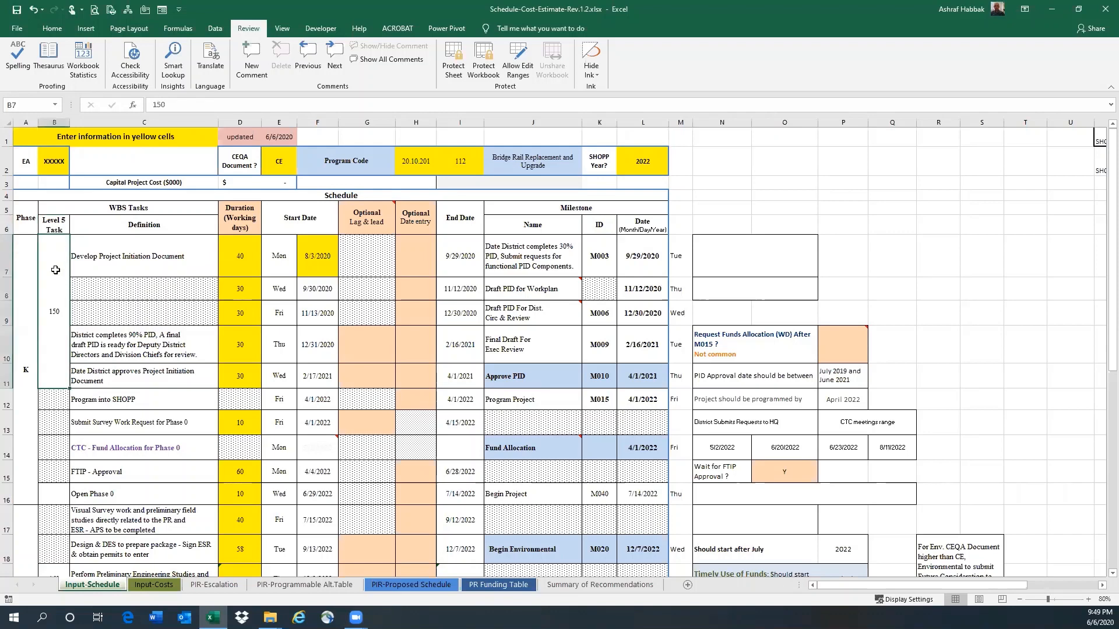
pyautogui.click(118, 224)
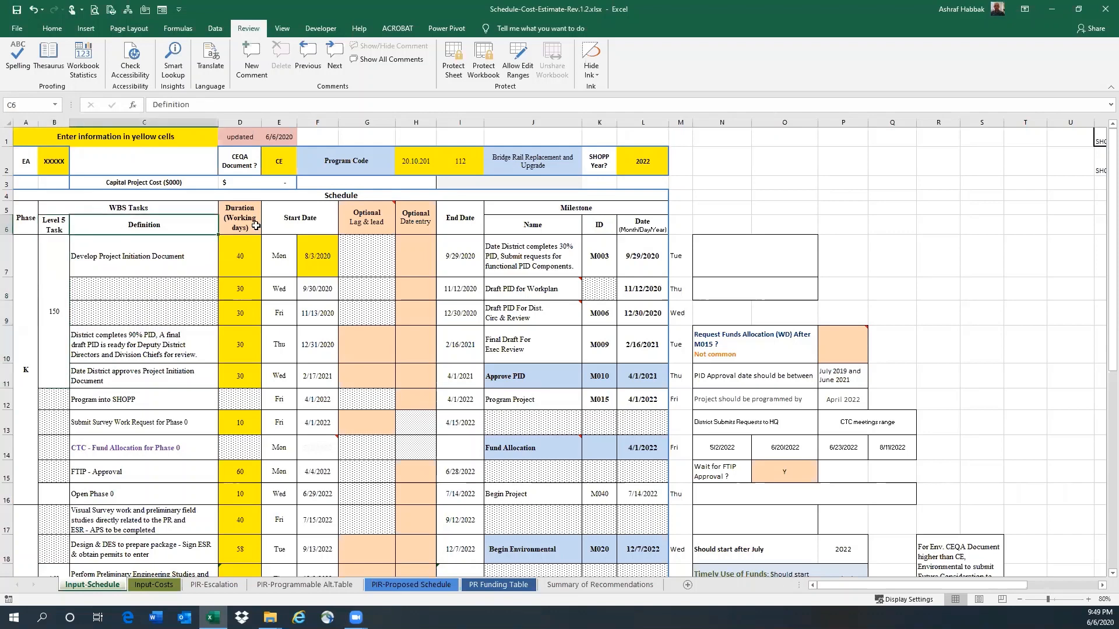
pyautogui.click(242, 217)
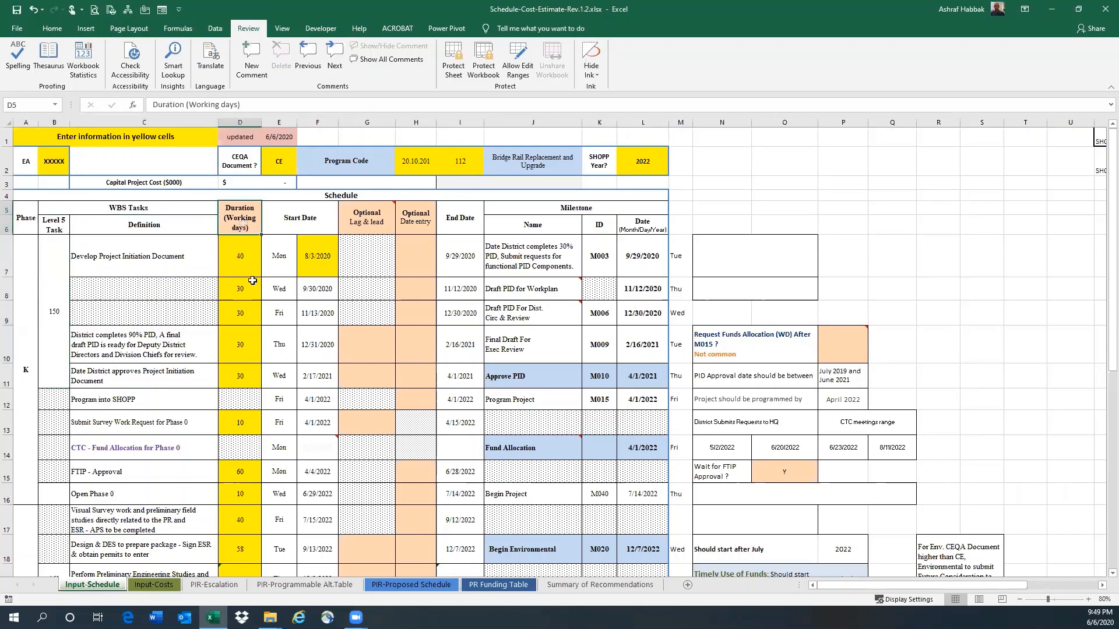
pyautogui.click(302, 218)
pyautogui.click(318, 255)
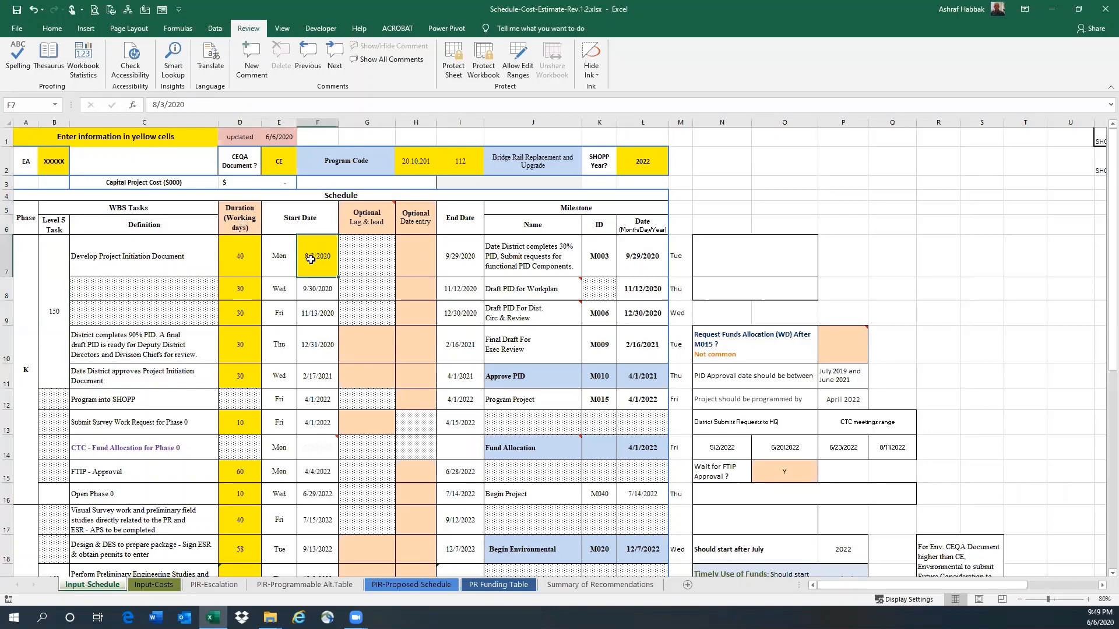
pyautogui.click(278, 259)
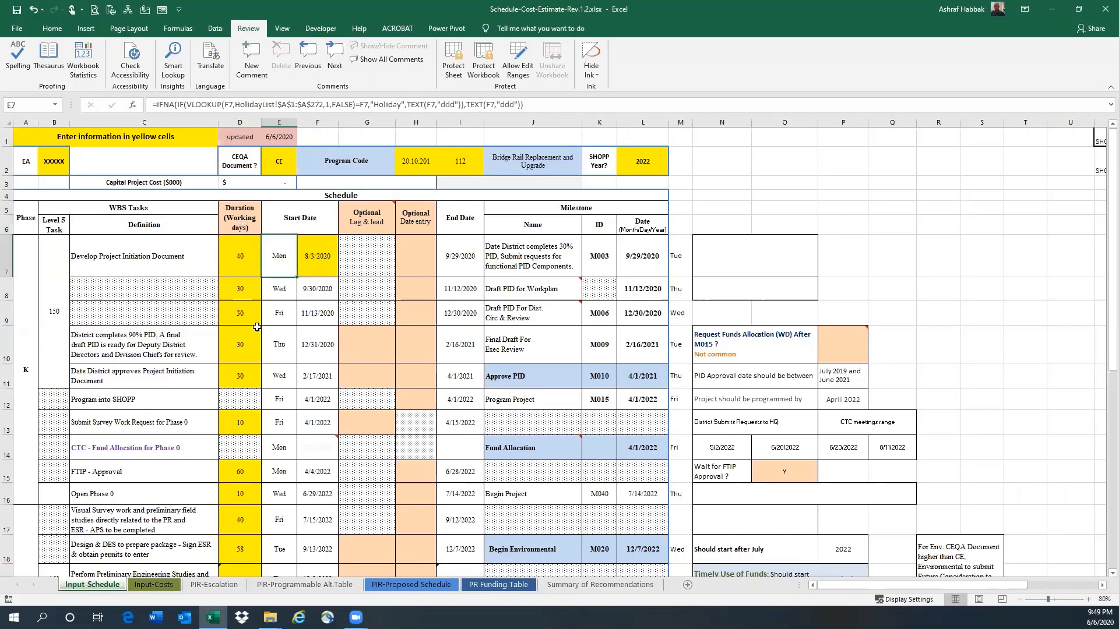
# Examine the Optional Lag & lead column, read its header comment and check which task rows accept an entry.
pyautogui.click(370, 222)
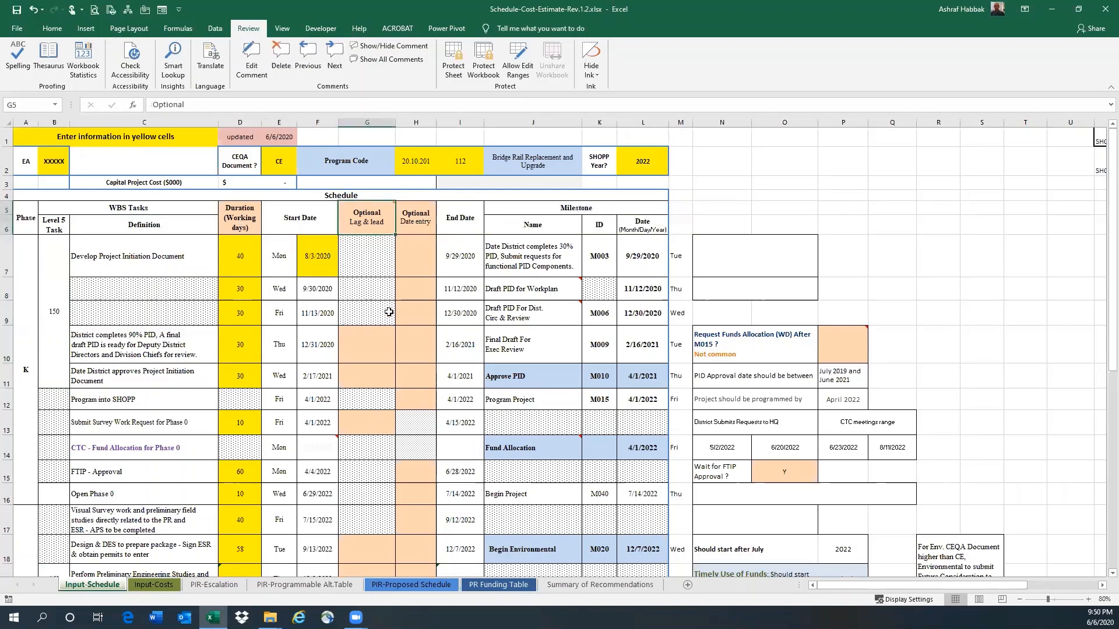
pyautogui.click(367, 259)
pyautogui.moveTo(381, 202)
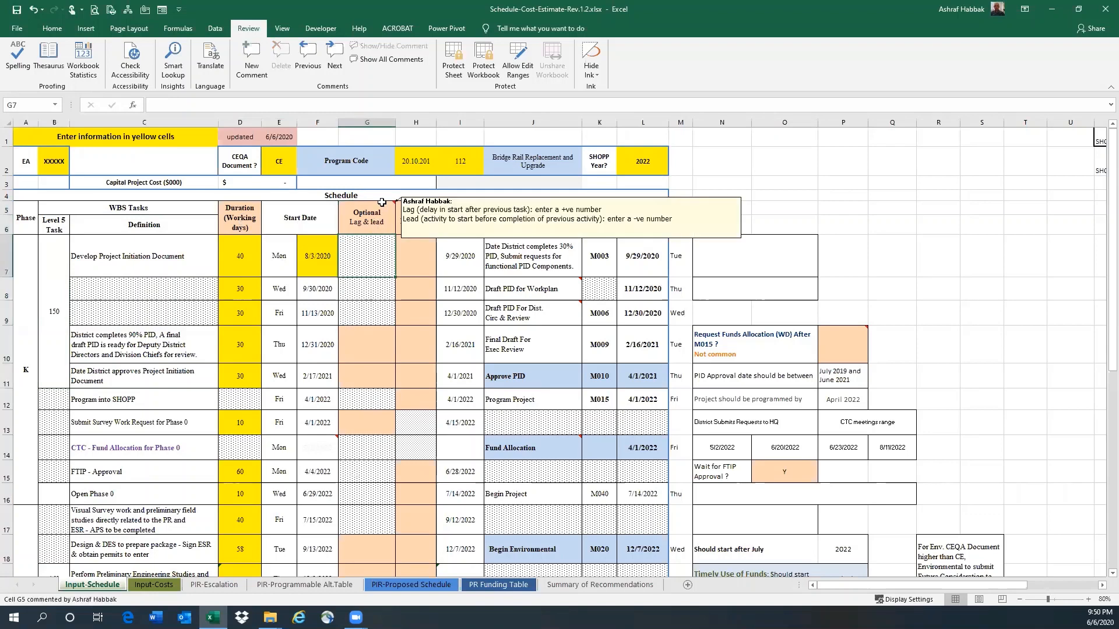
pyautogui.click(365, 341)
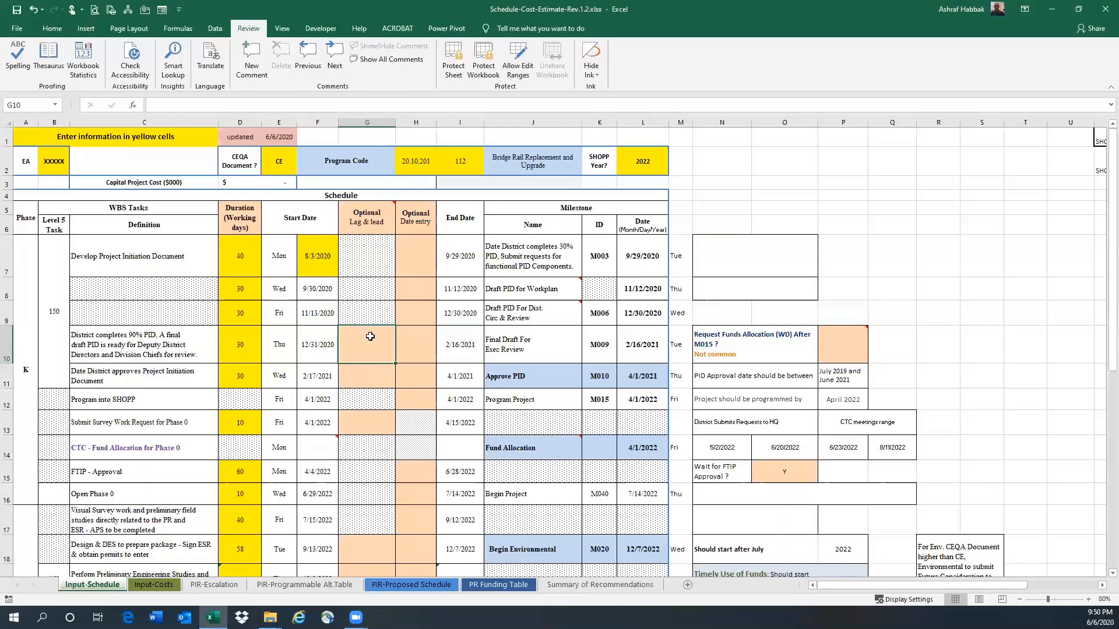
pyautogui.click(371, 373)
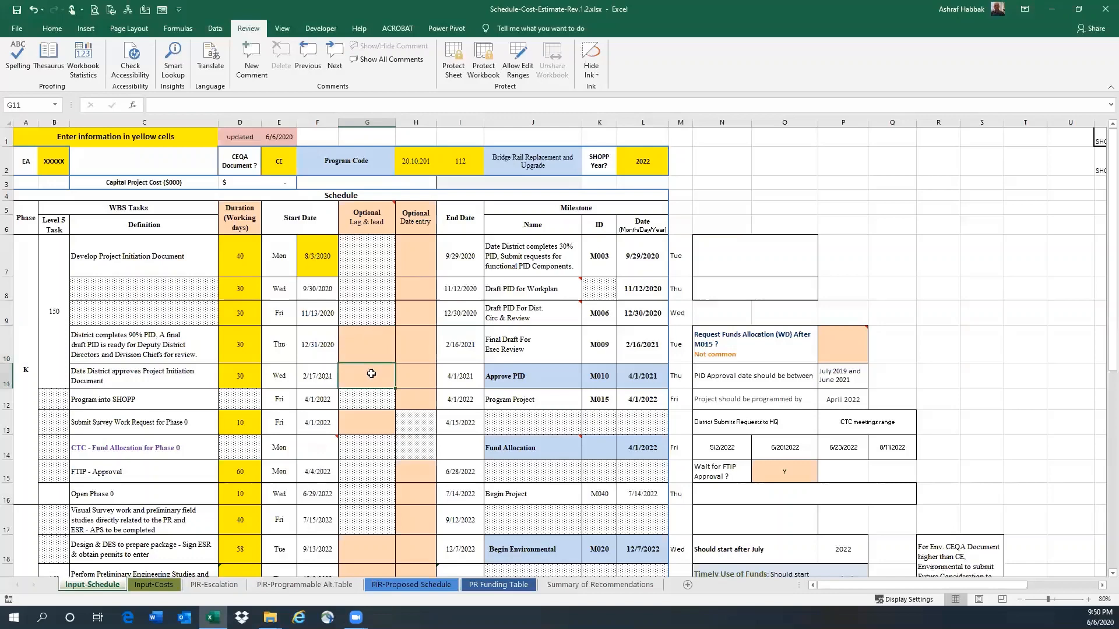
# Examine the Optional Date entry column and the cells available for the Project Initiation Document tasks.
pyautogui.click(414, 222)
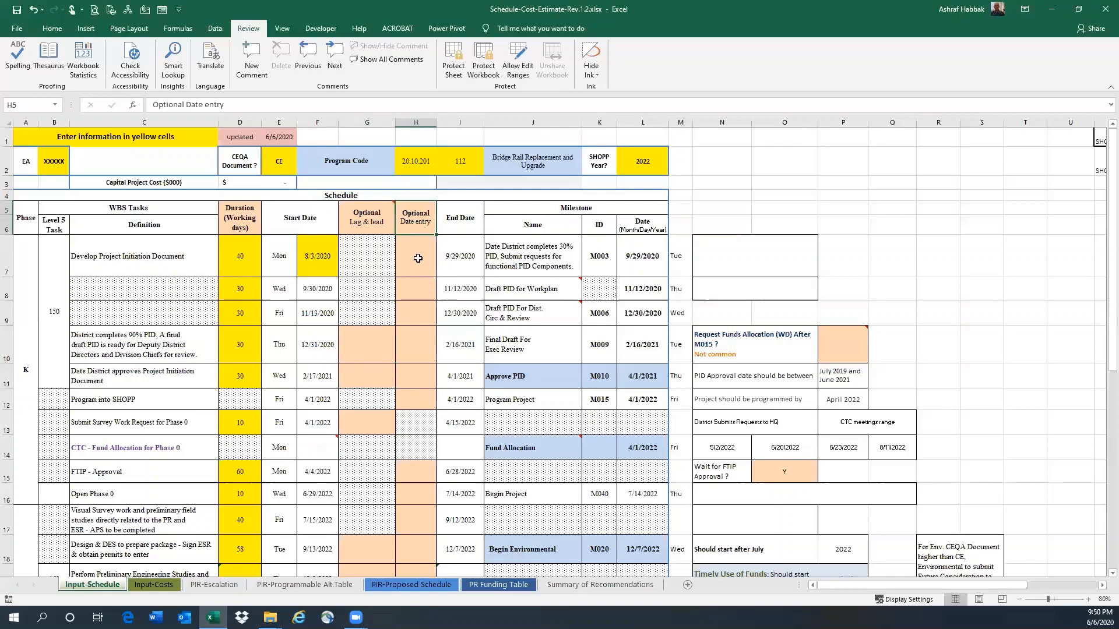
pyautogui.click(418, 258)
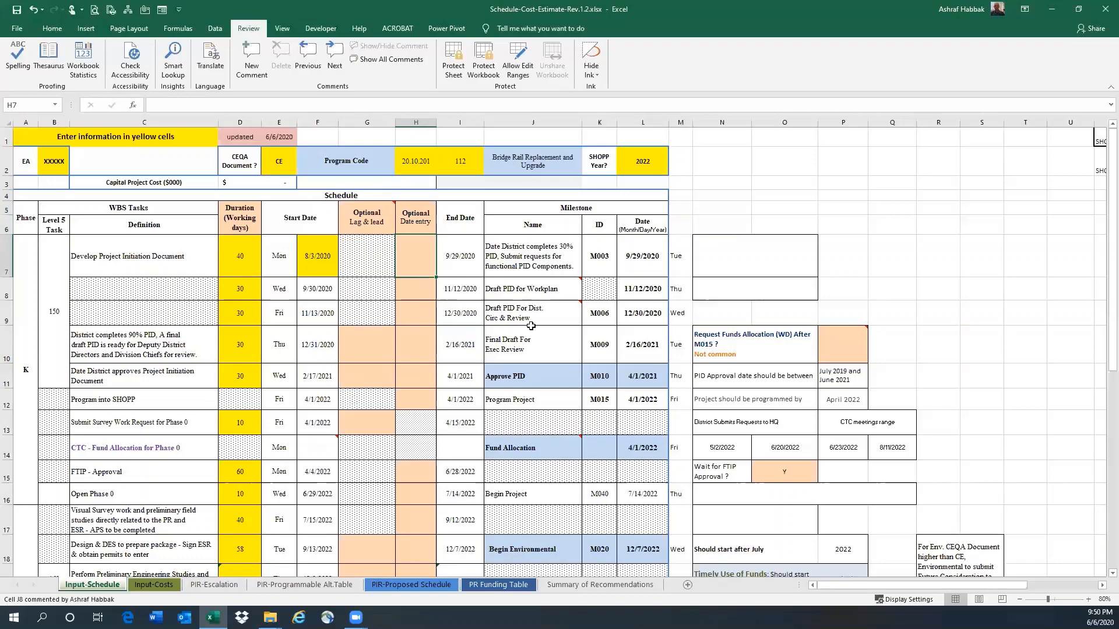
pyautogui.click(416, 351)
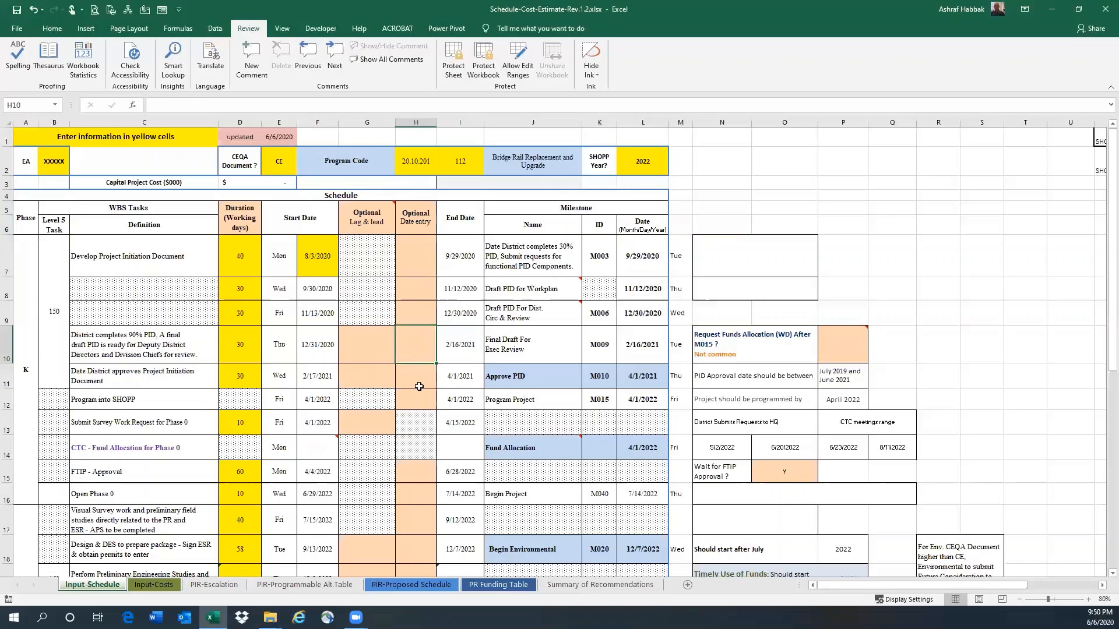
pyautogui.moveTo(501, 289)
# Examine the End Date column and the Milestone name, ID, date and weekday of the first schedule row.
pyautogui.click(471, 225)
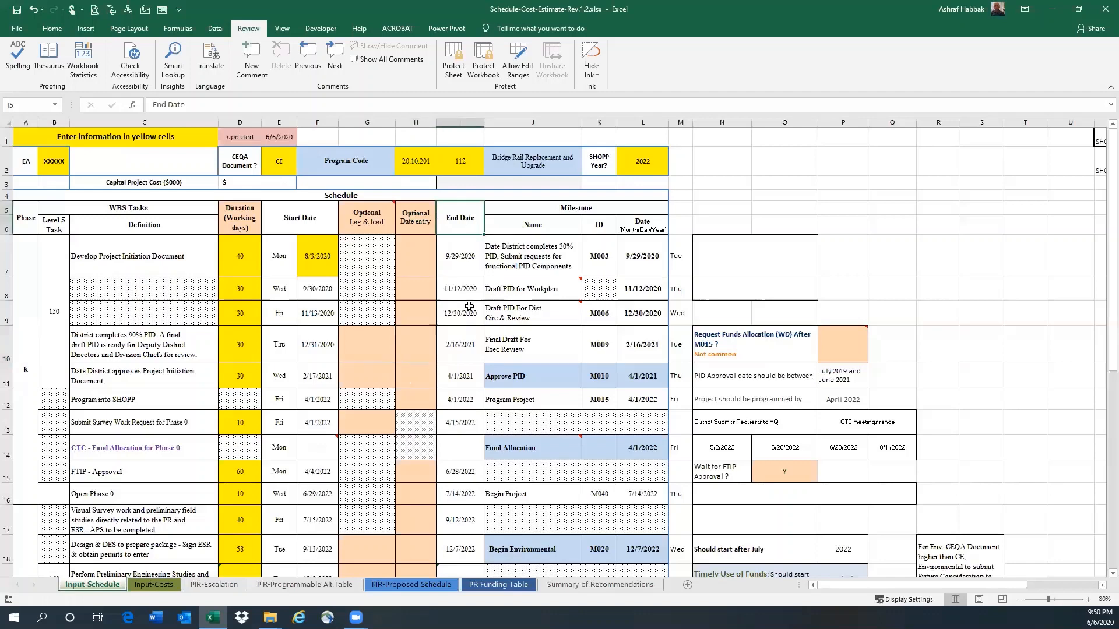
pyautogui.click(551, 213)
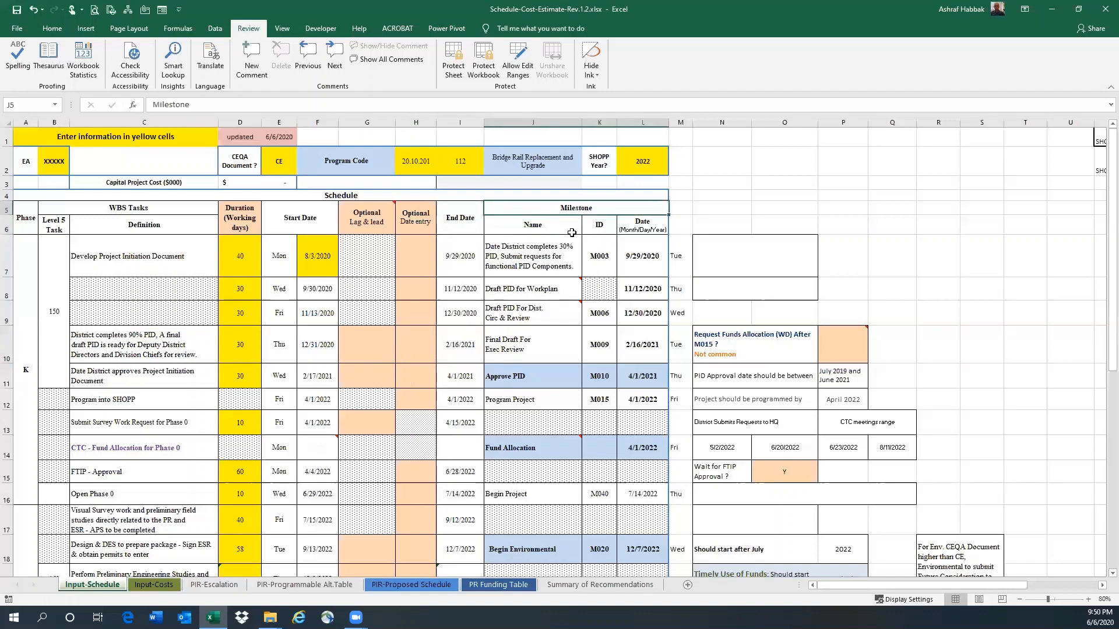
pyautogui.click(535, 262)
pyautogui.click(603, 255)
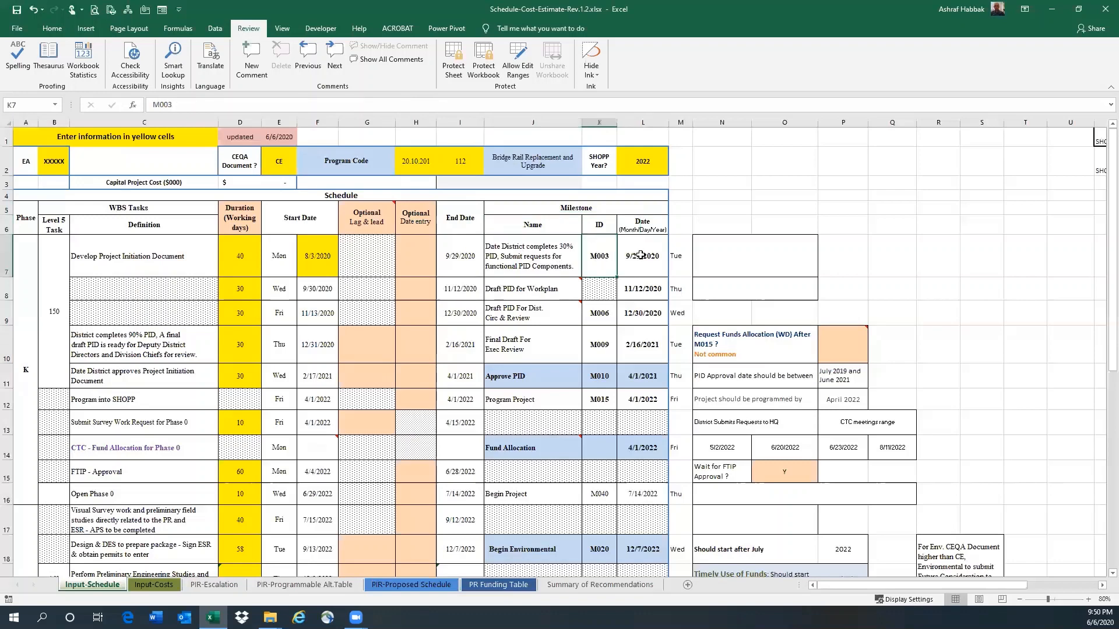
pyautogui.click(638, 256)
pyautogui.click(680, 261)
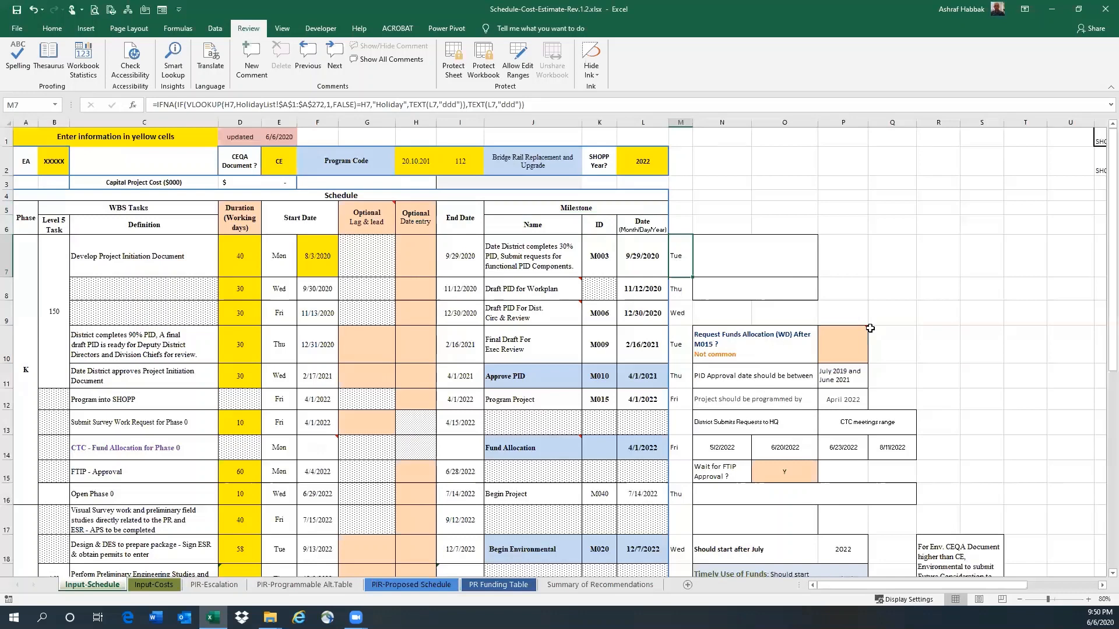
# Review the guidance cells beside the milestones, from the fund allocation request dates to the Phase 0 charging notes.
pyautogui.click(769, 443)
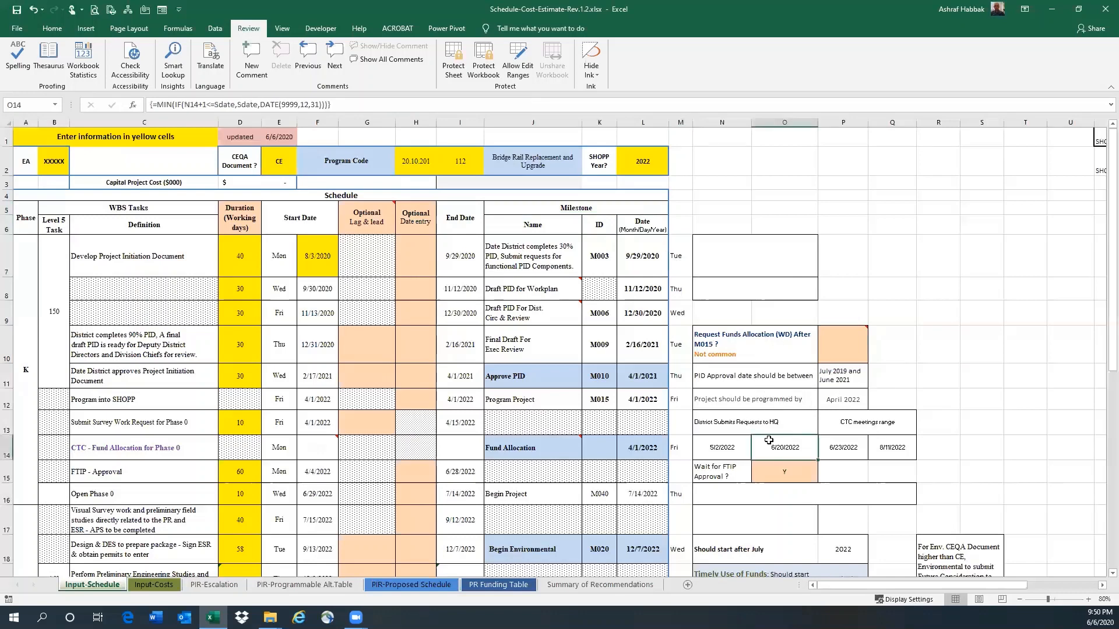
pyautogui.scroll(-1, 764, 458)
pyautogui.scroll(-1, 752, 466)
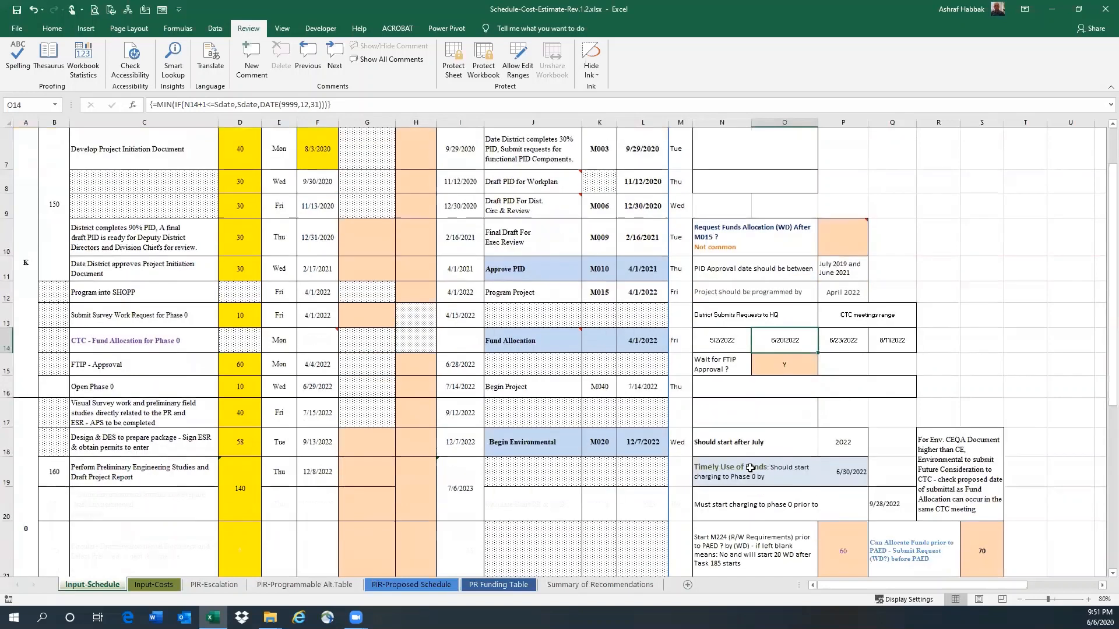
pyautogui.scroll(2, 750, 468)
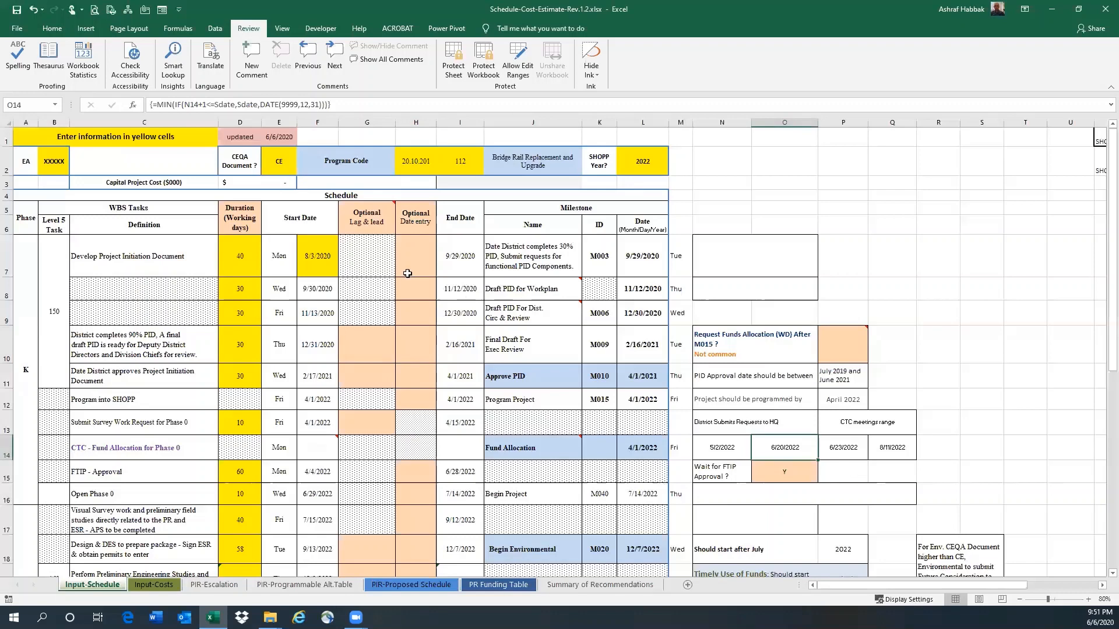
# Review the yellow-cell entry instruction, the EA field and the updated date in the sheet's header.
pyautogui.click(141, 219)
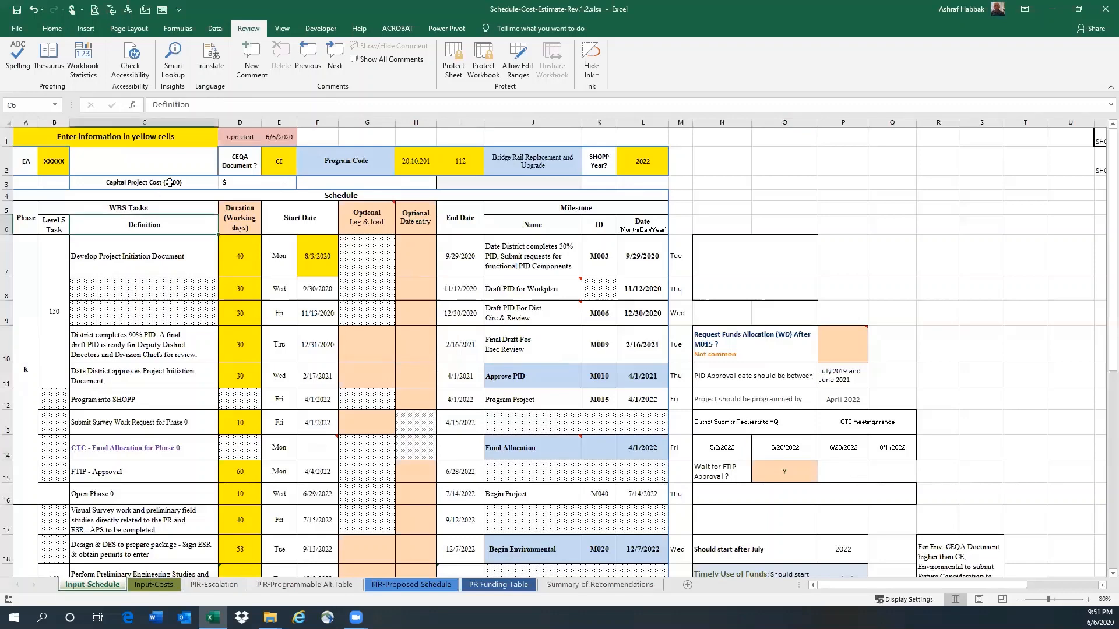
pyautogui.click(150, 134)
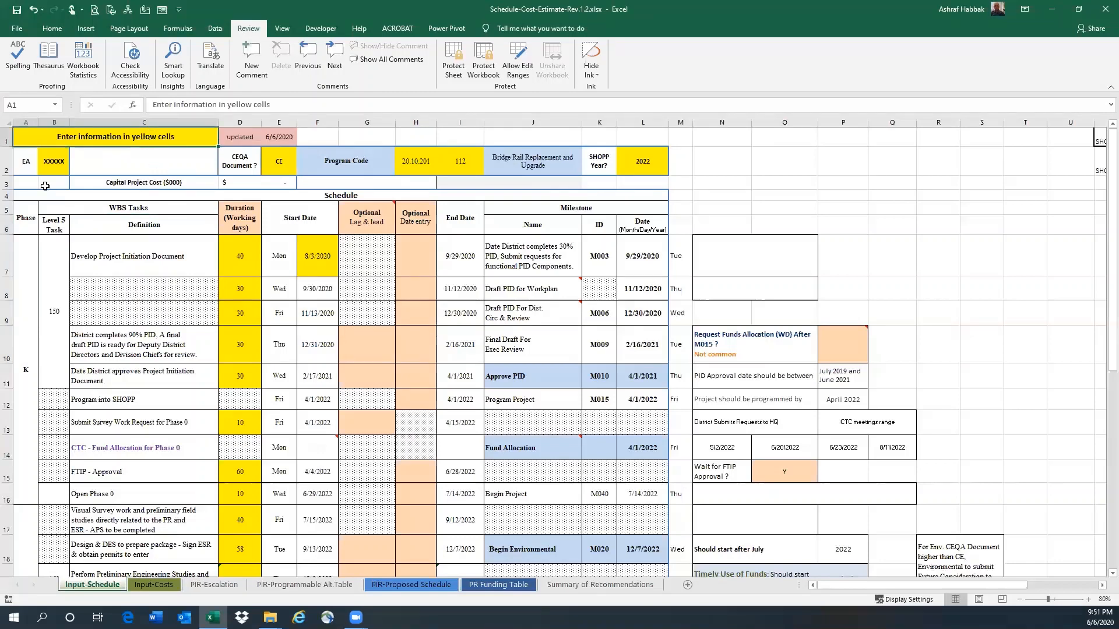
pyautogui.click(46, 164)
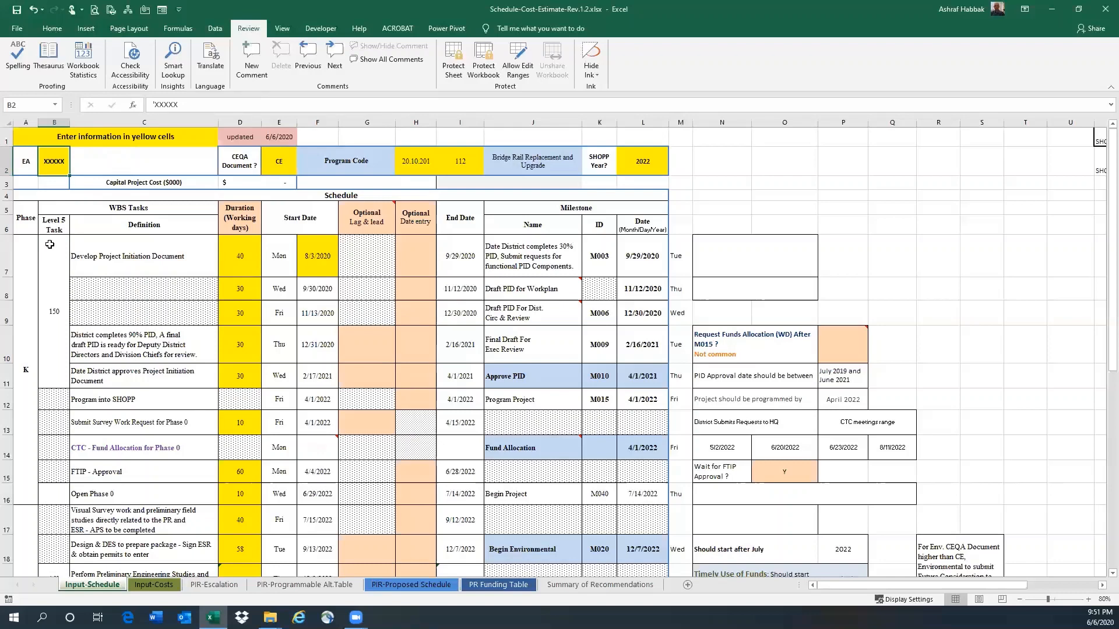
pyautogui.click(240, 138)
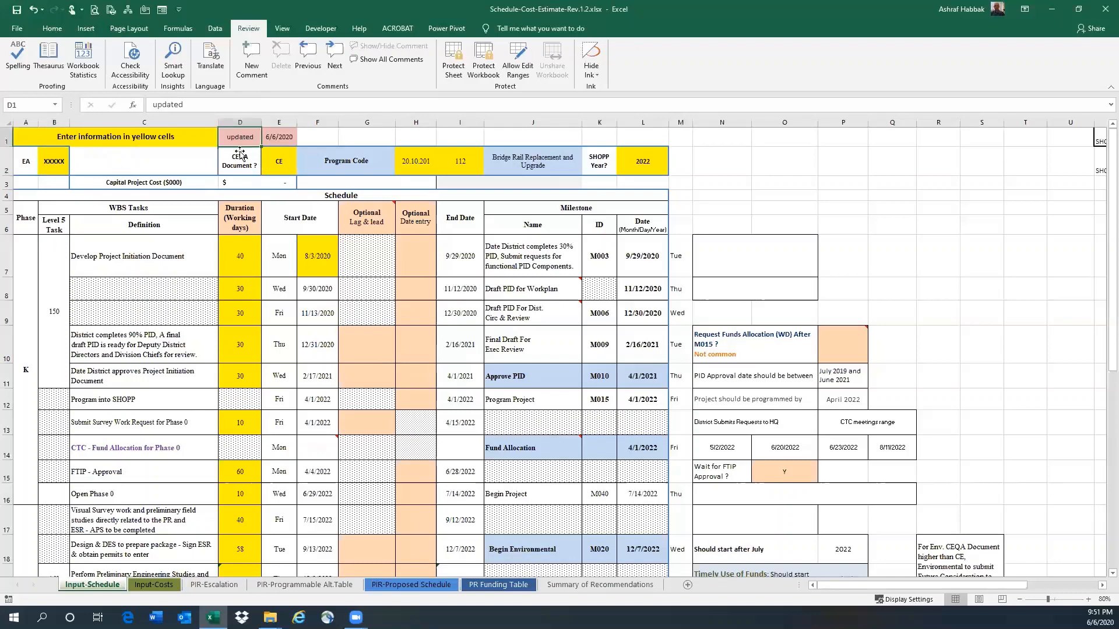
pyautogui.click(282, 138)
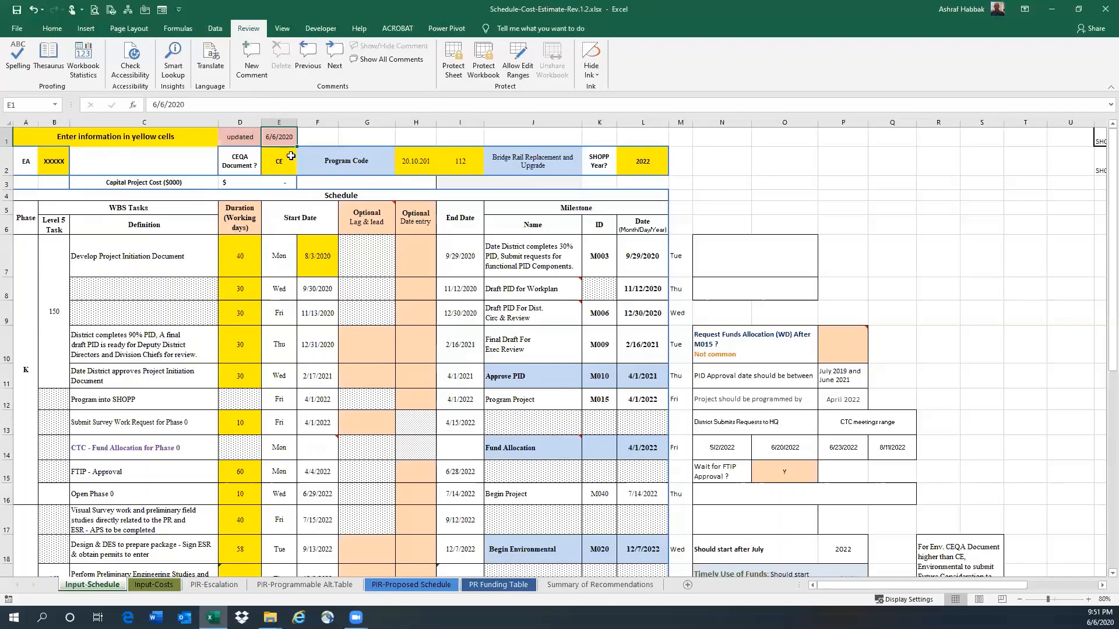
pyautogui.click(247, 279)
# Review the available choices for the CEQA Document field.
pyautogui.click(285, 164)
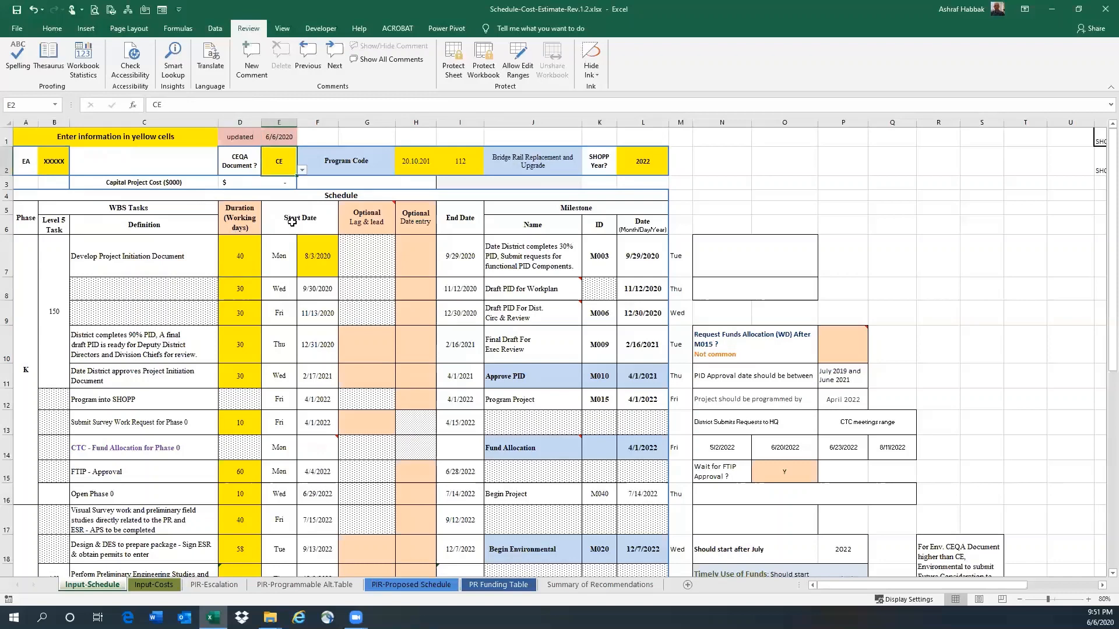
pyautogui.click(302, 171)
pyautogui.click(274, 179)
pyautogui.click(409, 274)
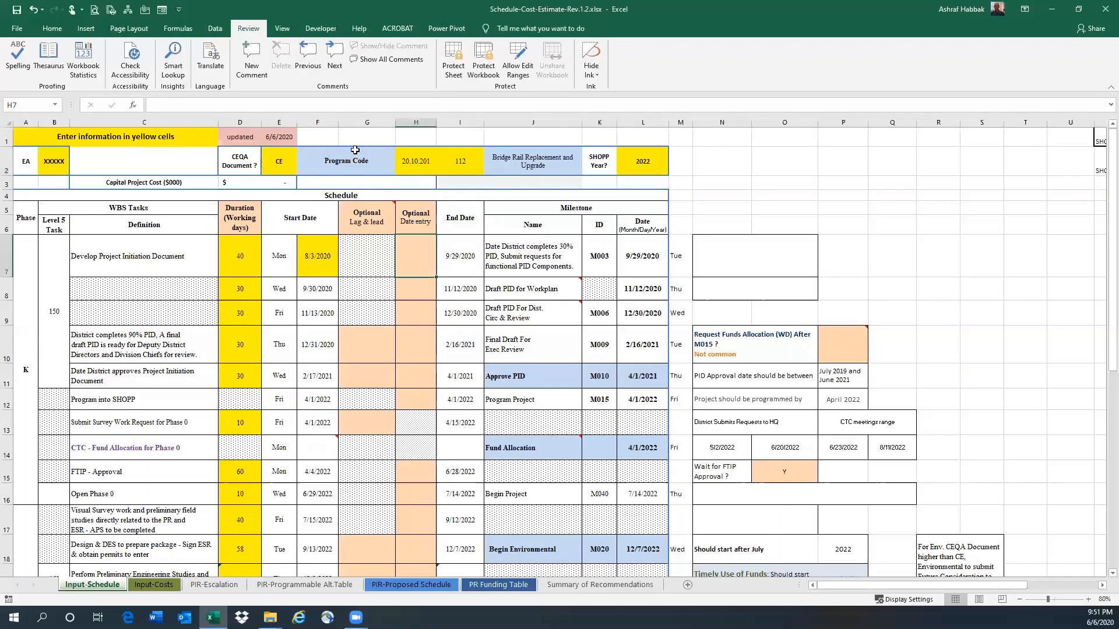
# Review the available Program Code choices and the linked program description.
pyautogui.click(471, 162)
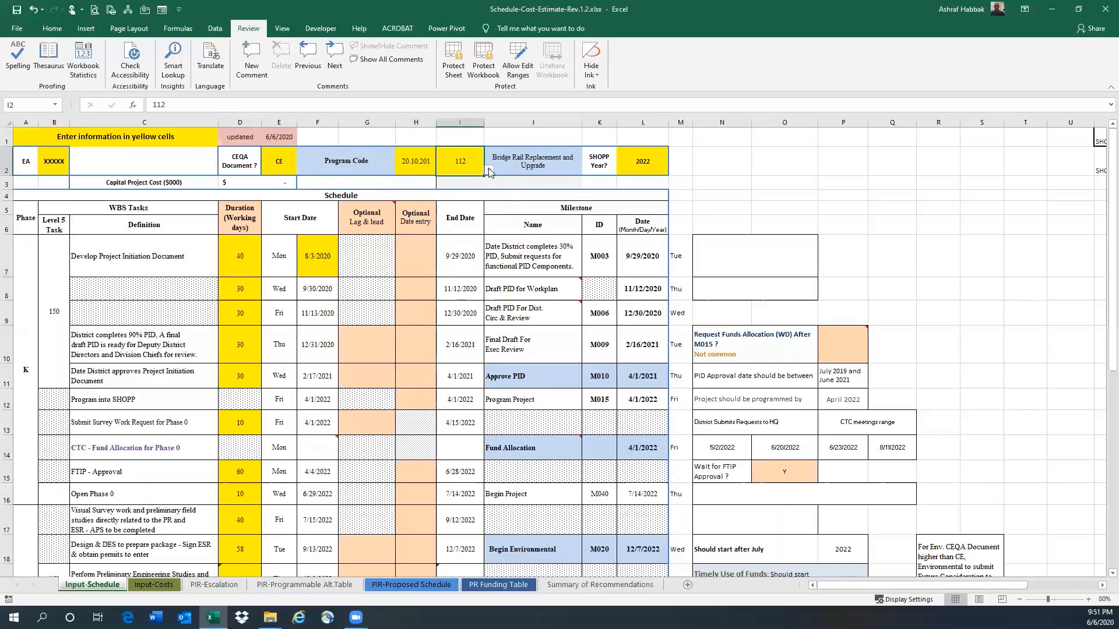
pyautogui.click(489, 170)
pyautogui.click(508, 161)
pyautogui.click(557, 239)
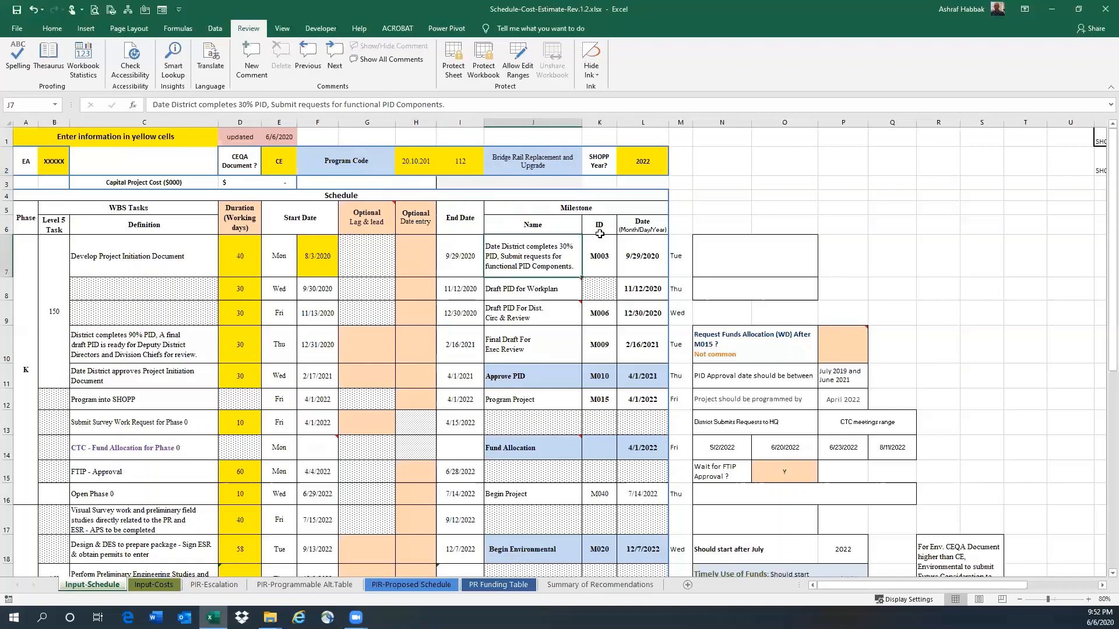
# Review the available choices for the SHOPP Year field.
pyautogui.click(641, 161)
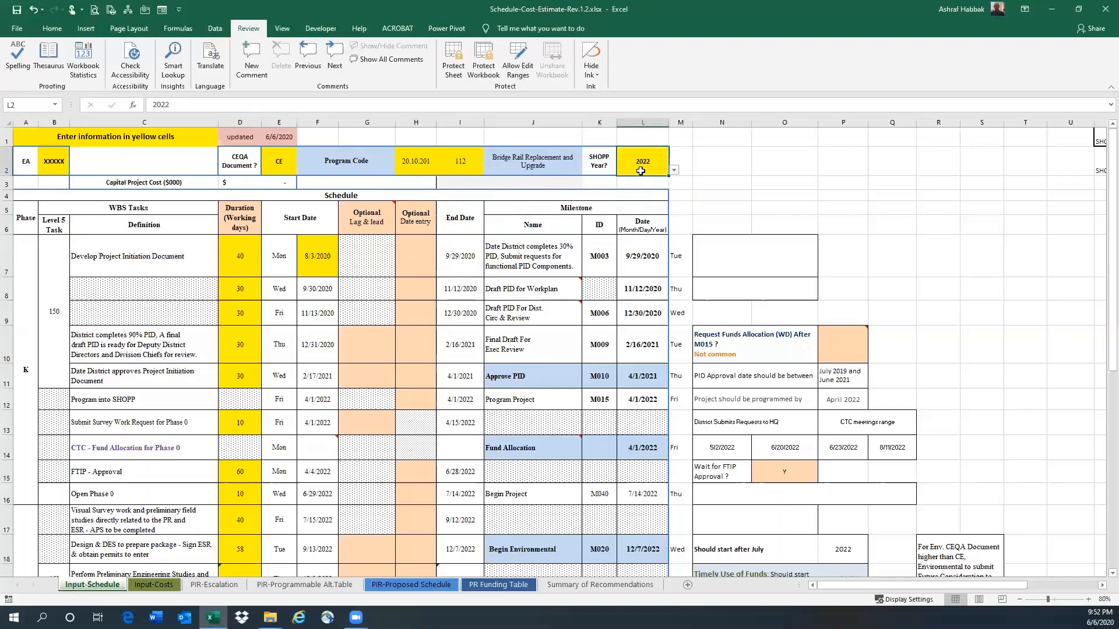
pyautogui.click(674, 172)
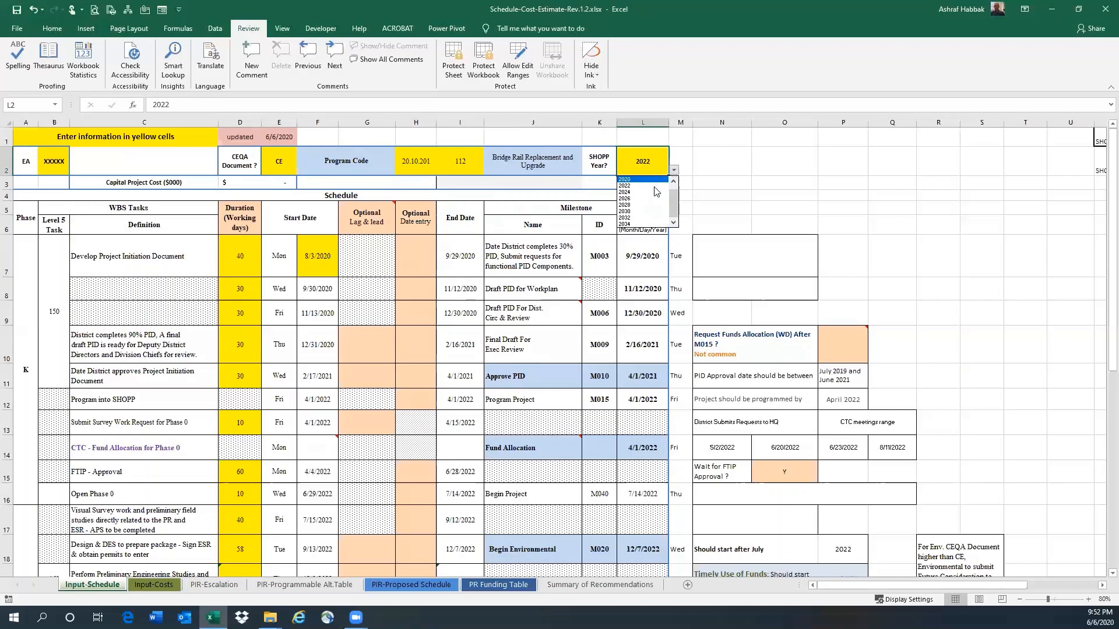
pyautogui.click(656, 192)
# Examine the K phase tasks, including the start date and milestone ID for Develop Project Initiation Document.
pyautogui.click(145, 356)
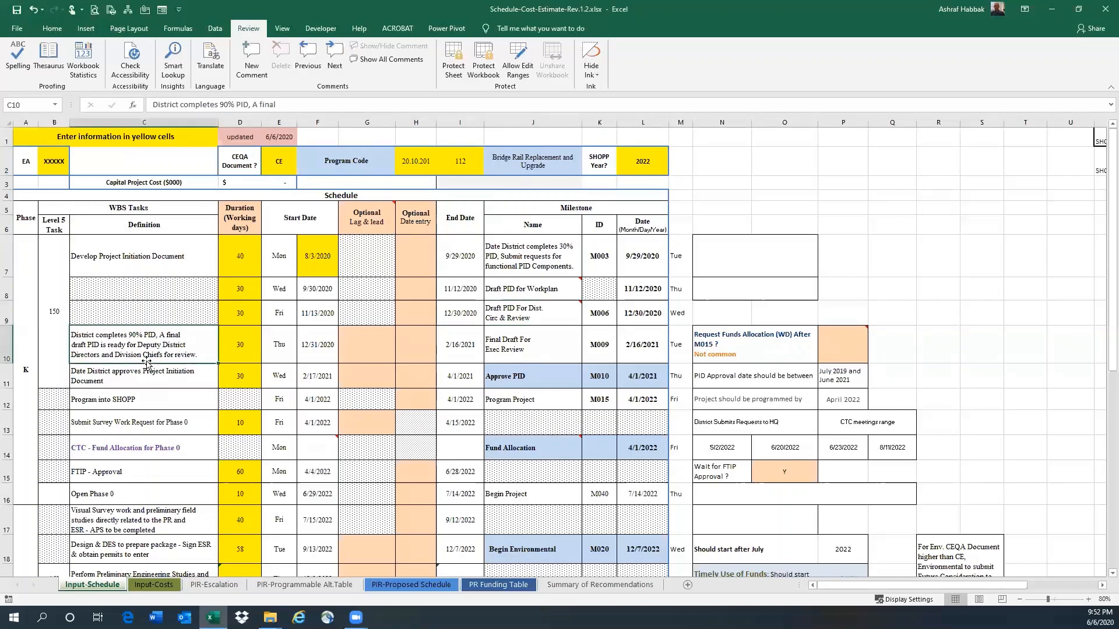
pyautogui.click(23, 352)
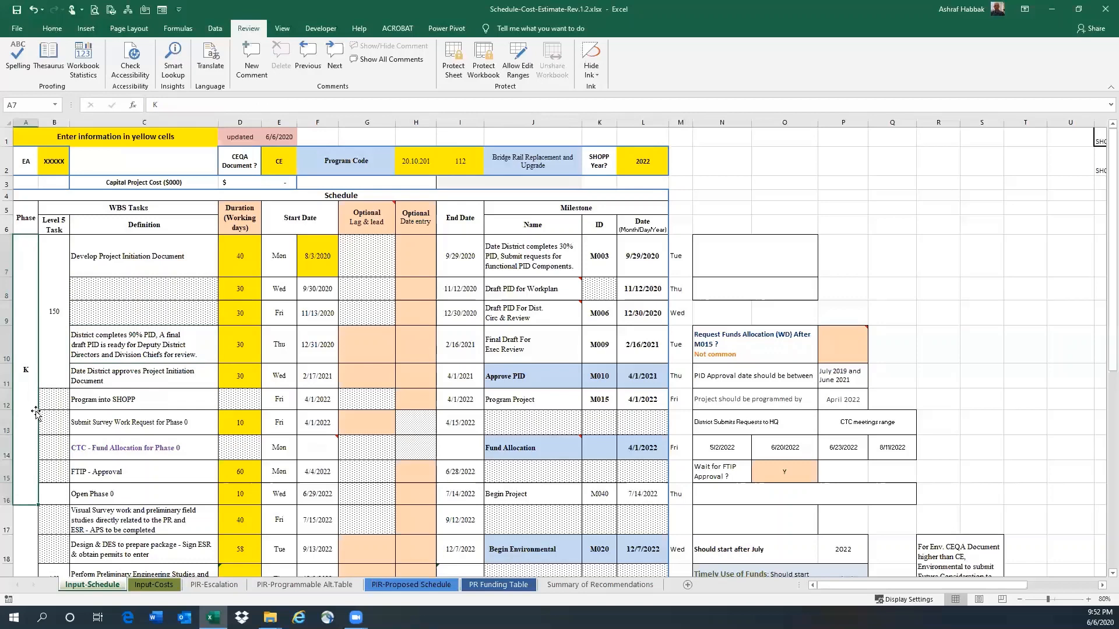
pyautogui.click(178, 261)
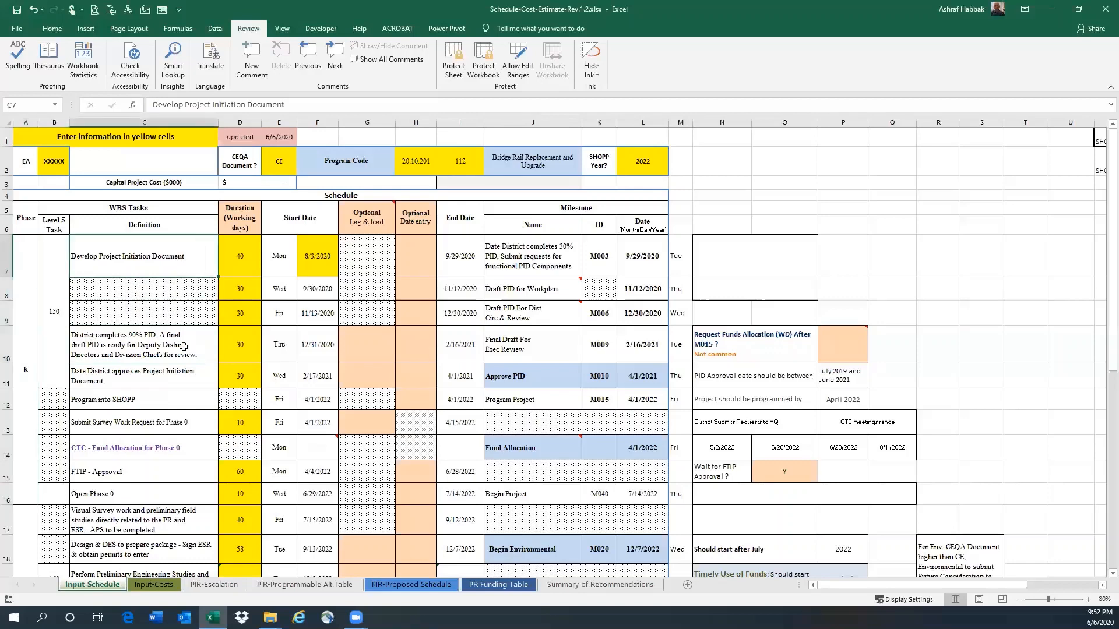
pyautogui.click(327, 259)
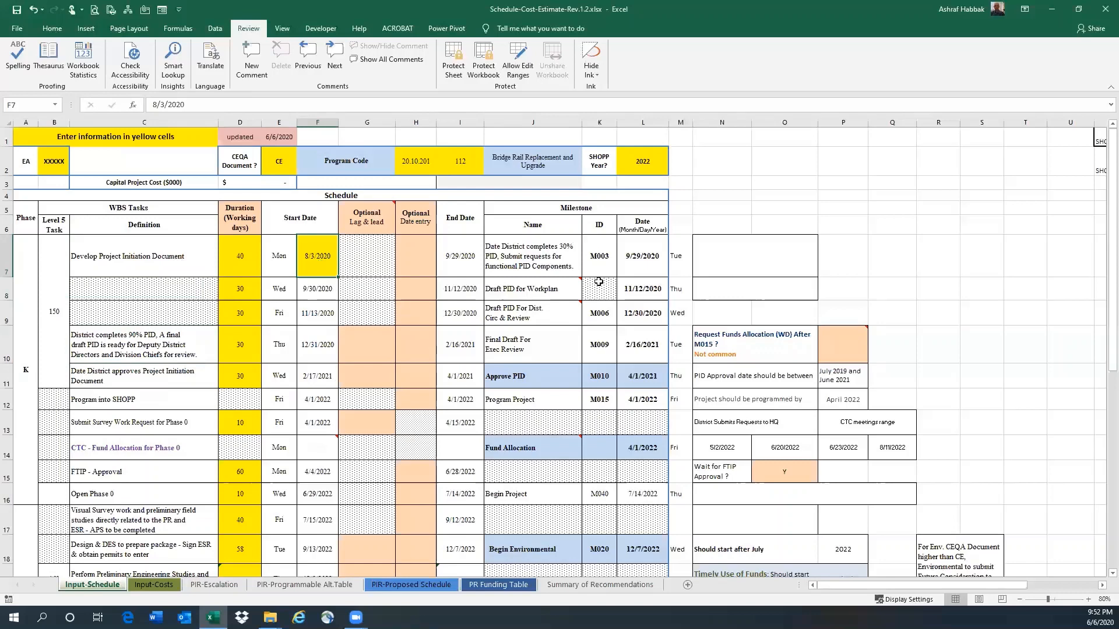
pyautogui.click(597, 261)
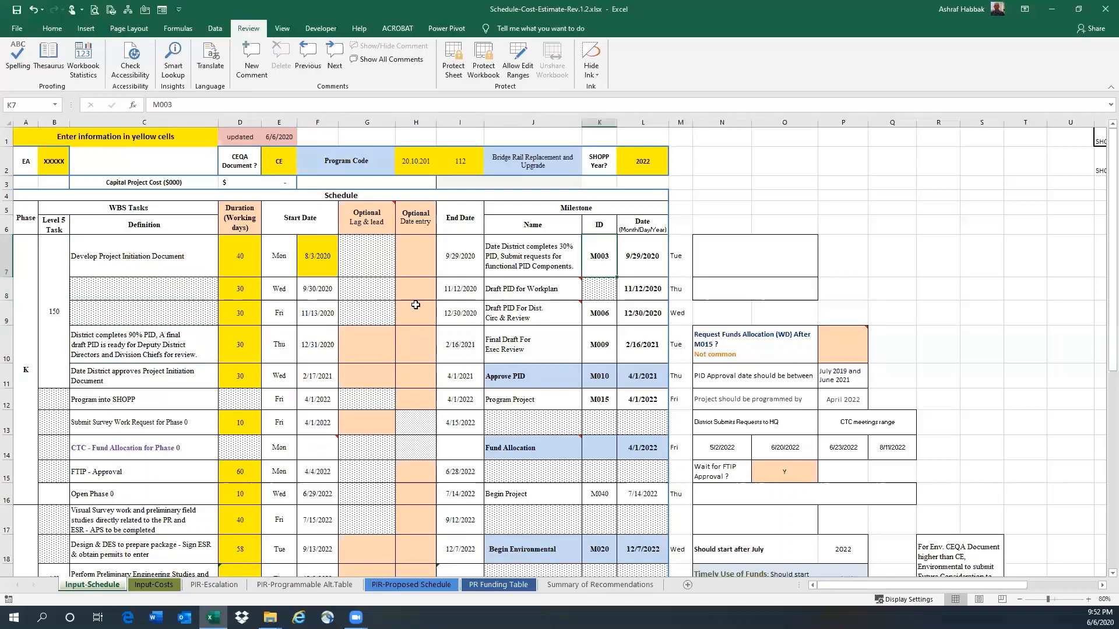
# Examine the duration and milestone date for Develop Project Initiation Document, and read the note on the Draft PID for Workplan milestone.
pyautogui.click(238, 262)
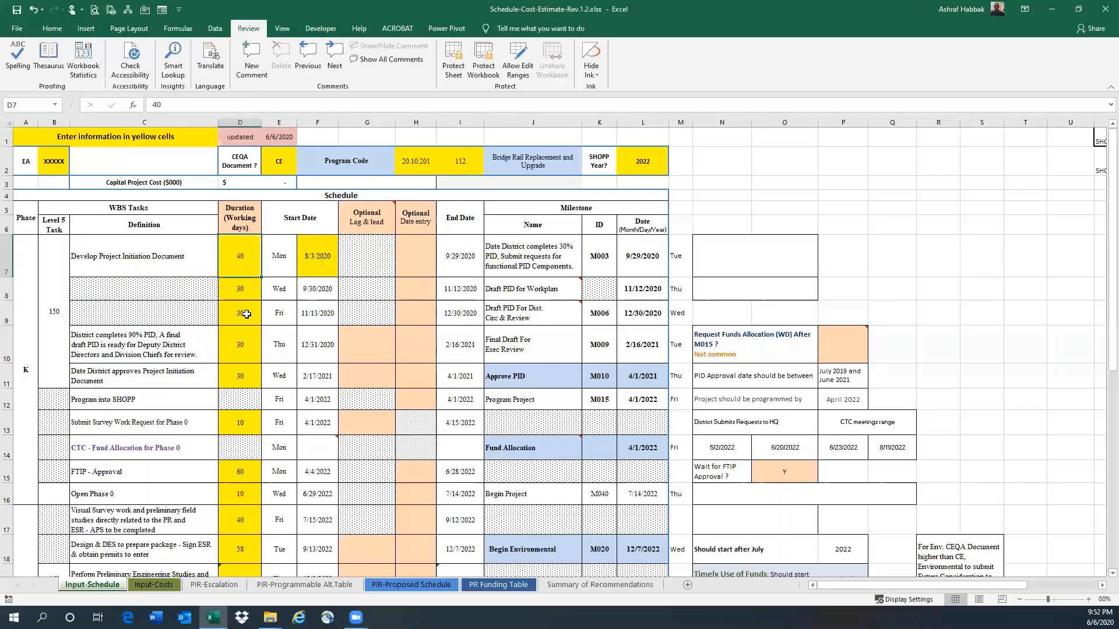
pyautogui.click(647, 261)
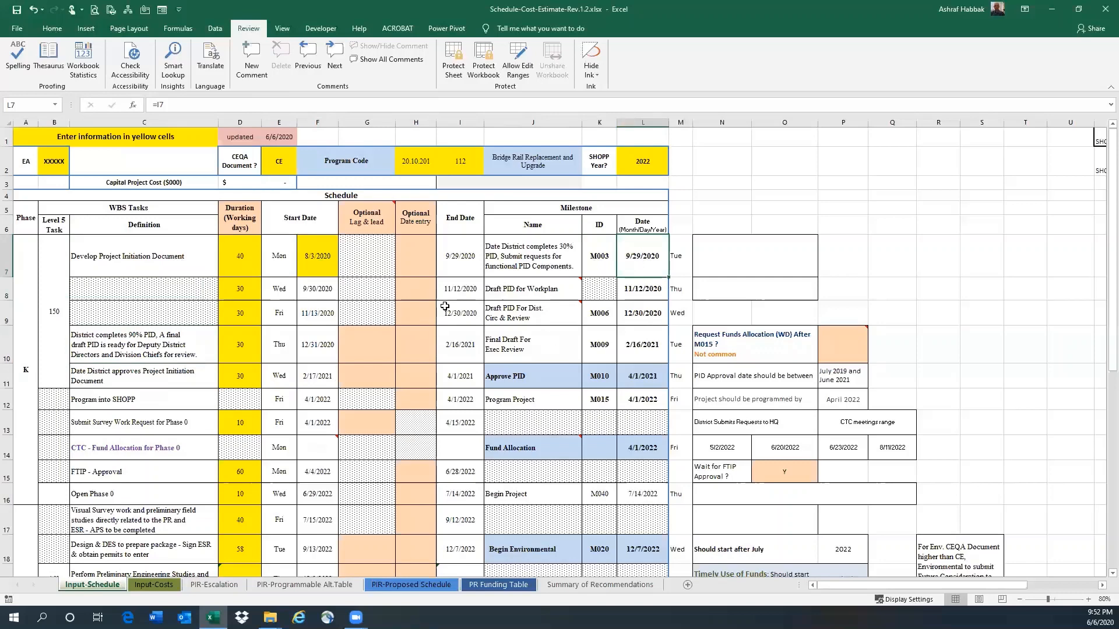
pyautogui.click(548, 290)
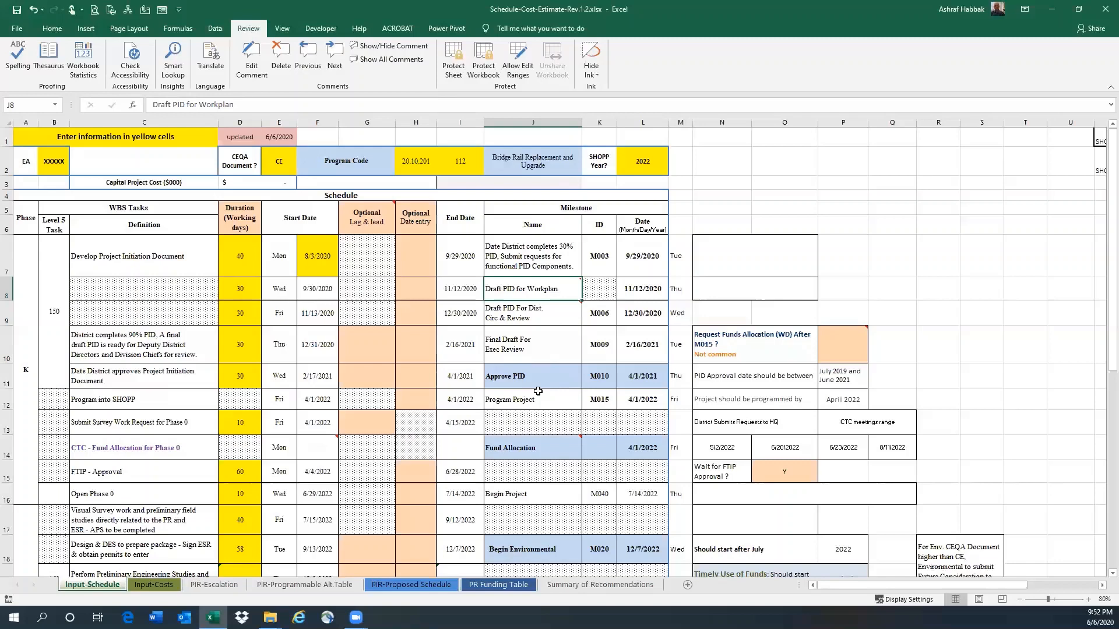
pyautogui.moveTo(529, 283)
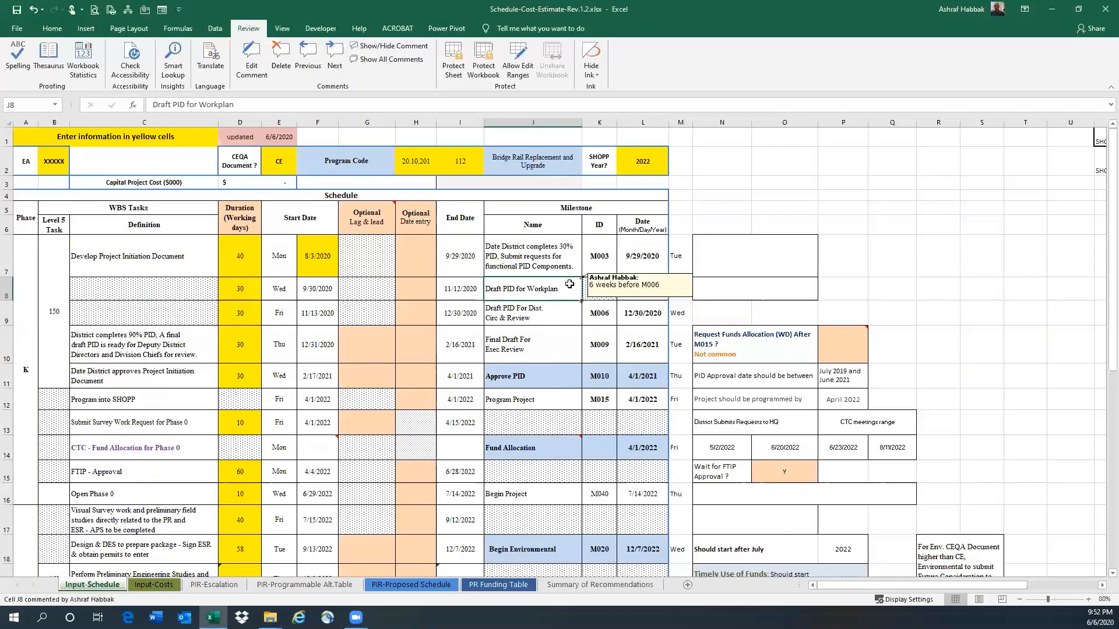
# Review the note, duration and milestone ID for Draft PID For Dist. Circ & Review.
pyautogui.click(508, 318)
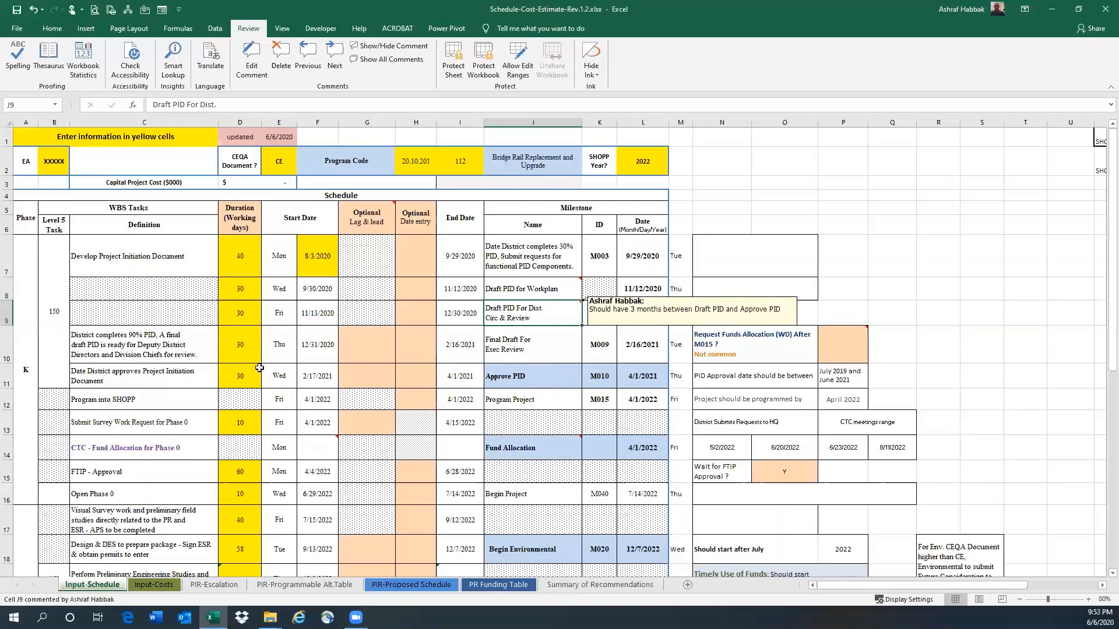
pyautogui.click(241, 321)
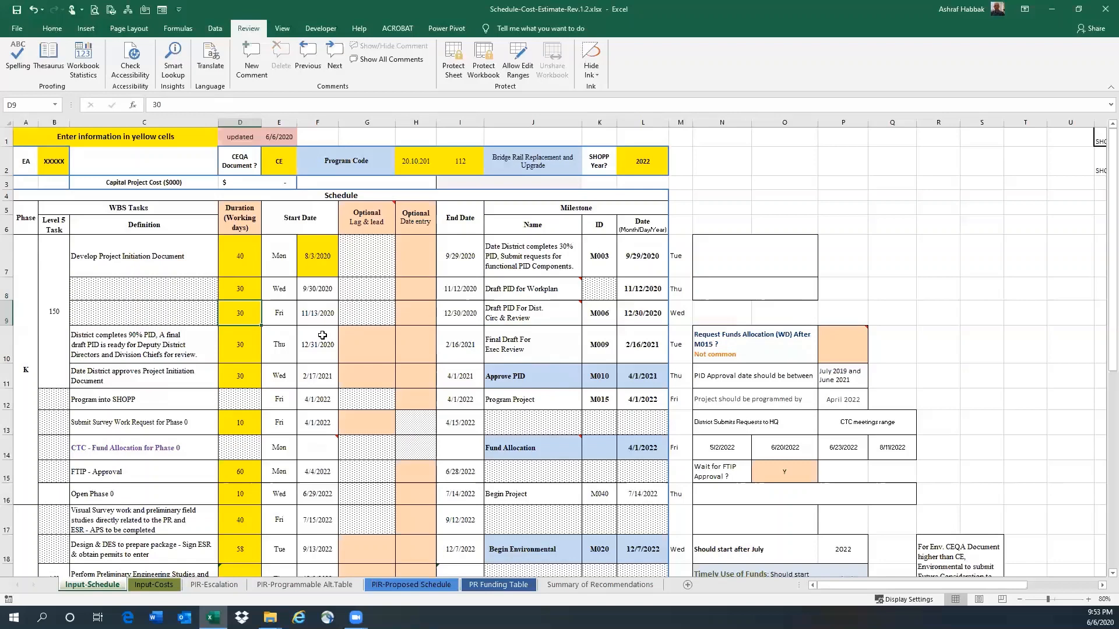
pyautogui.click(543, 311)
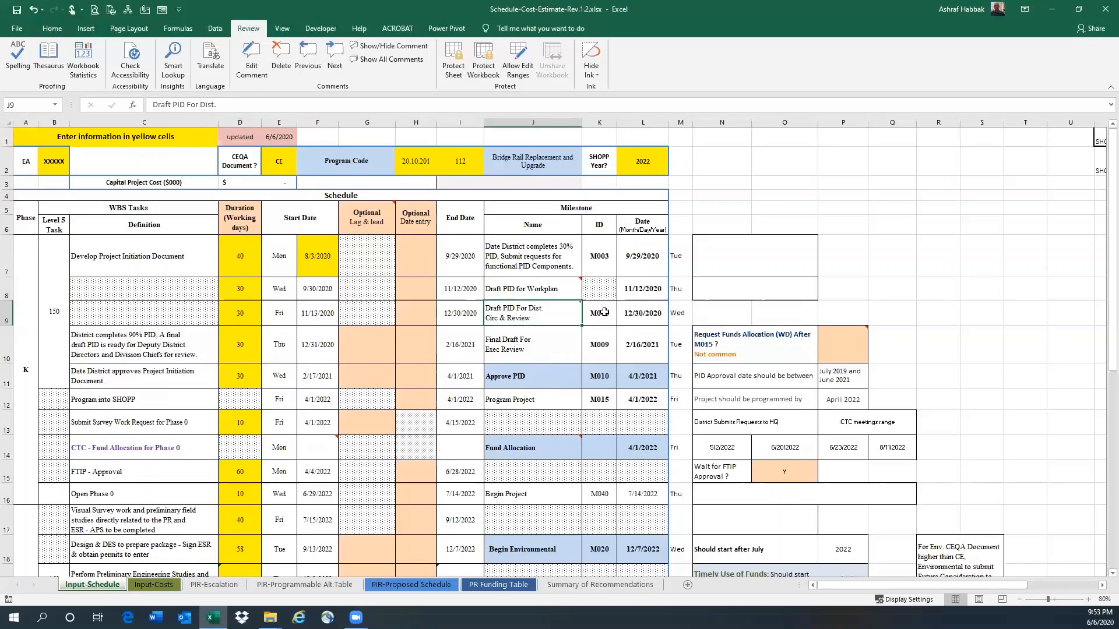
pyautogui.click(604, 312)
pyautogui.moveTo(555, 439)
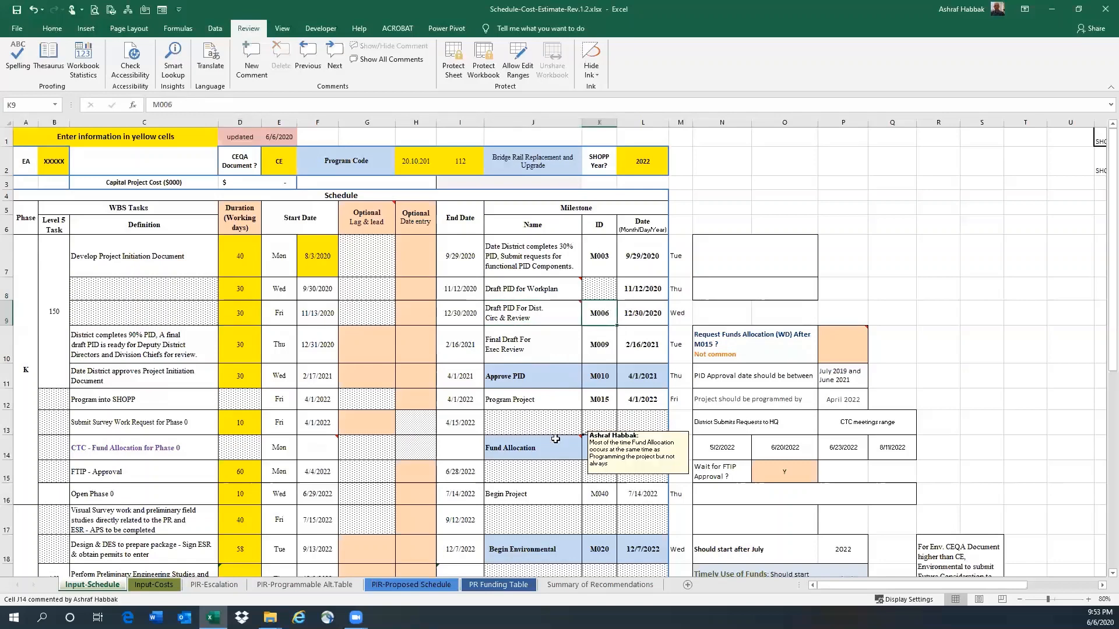
# Check the duration, milestone ID and date for Final Draft For Exec Review.
pyautogui.click(231, 349)
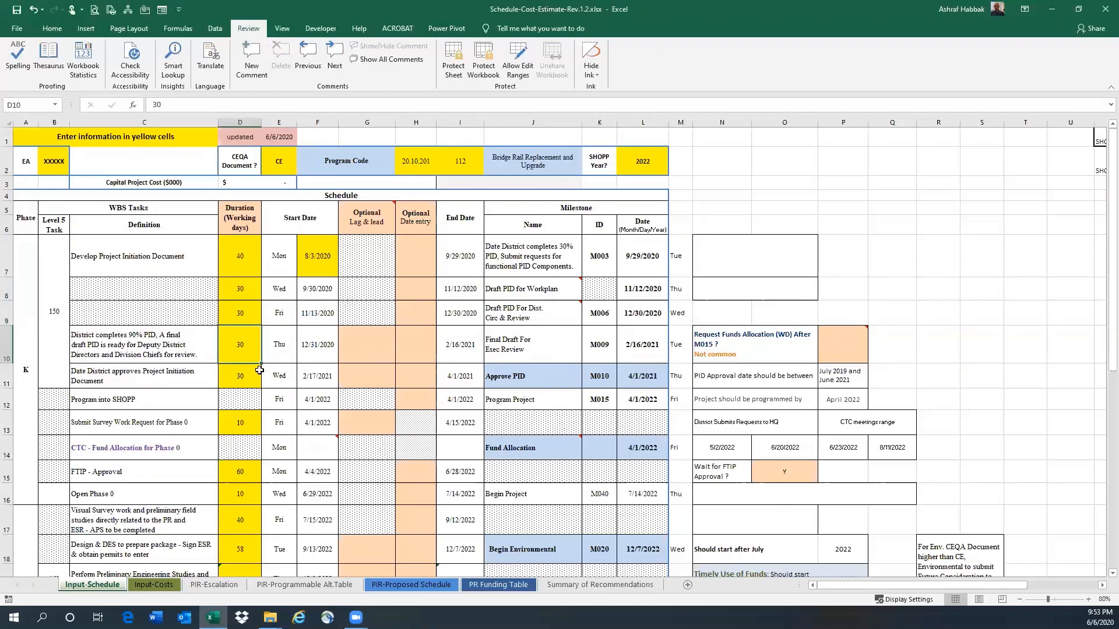
pyautogui.click(597, 350)
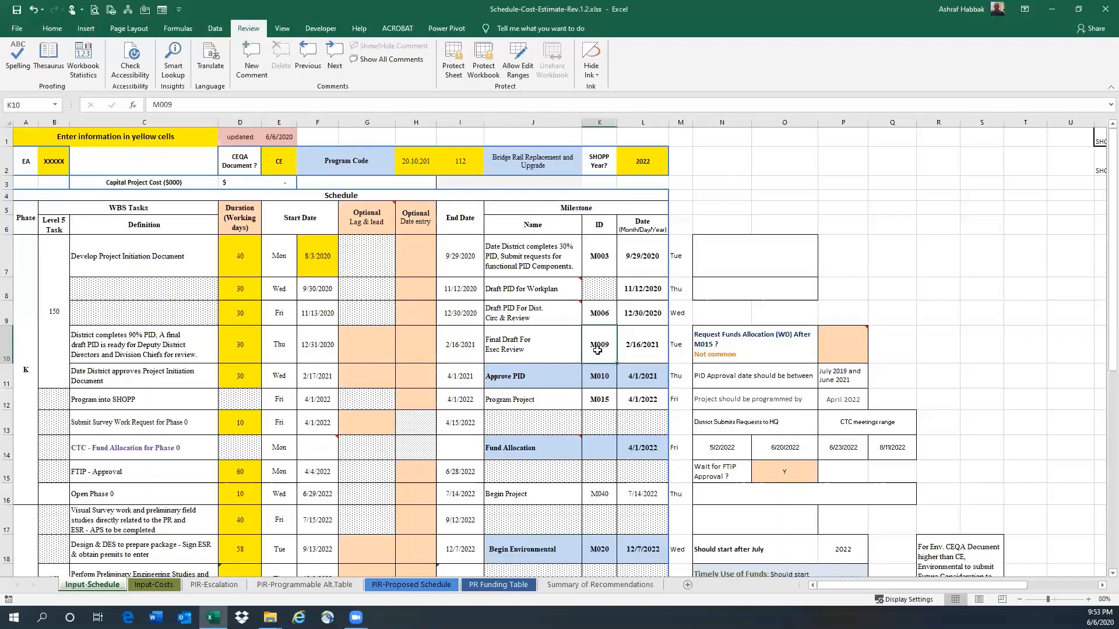
pyautogui.press('Right')
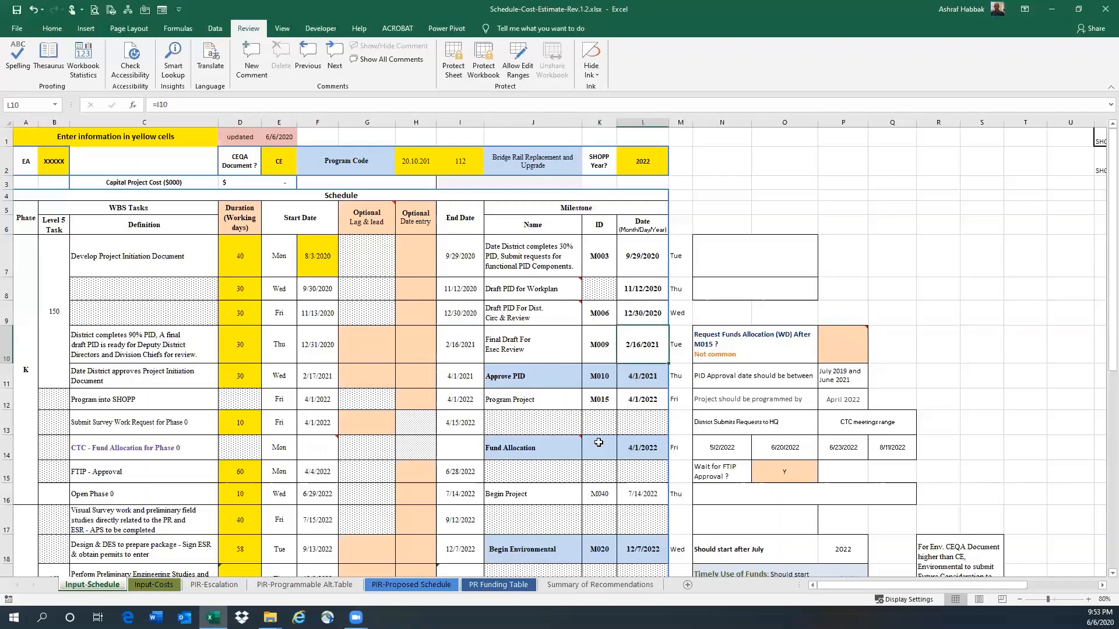
# Check the milestone ID and date of the Approve PID milestone.
pyautogui.click(537, 379)
pyautogui.click(610, 376)
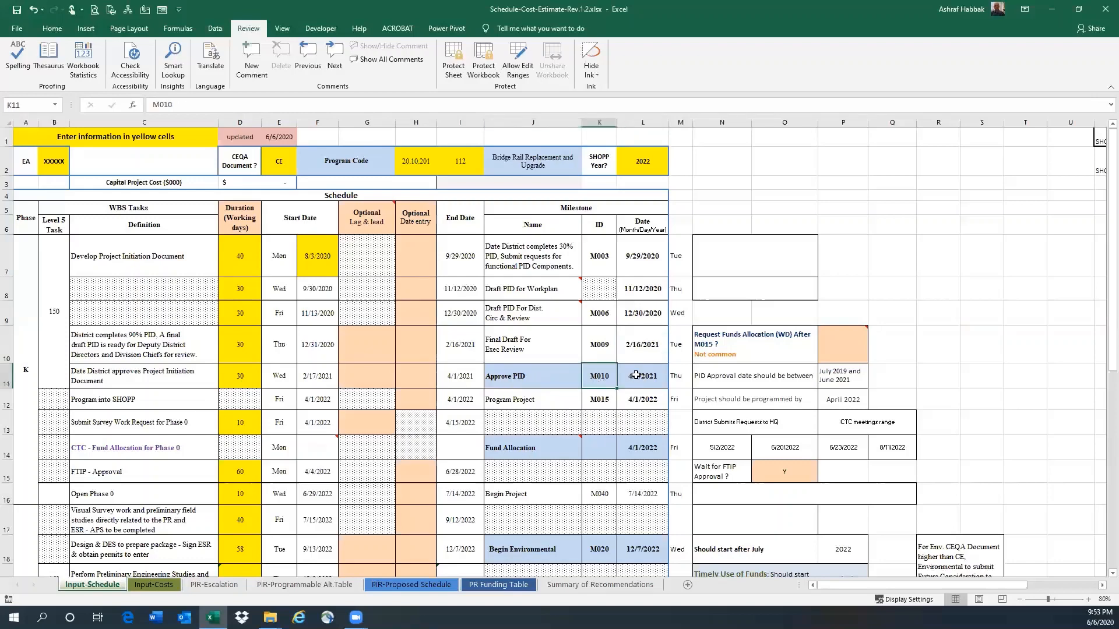
pyautogui.click(628, 377)
pyautogui.moveTo(531, 308)
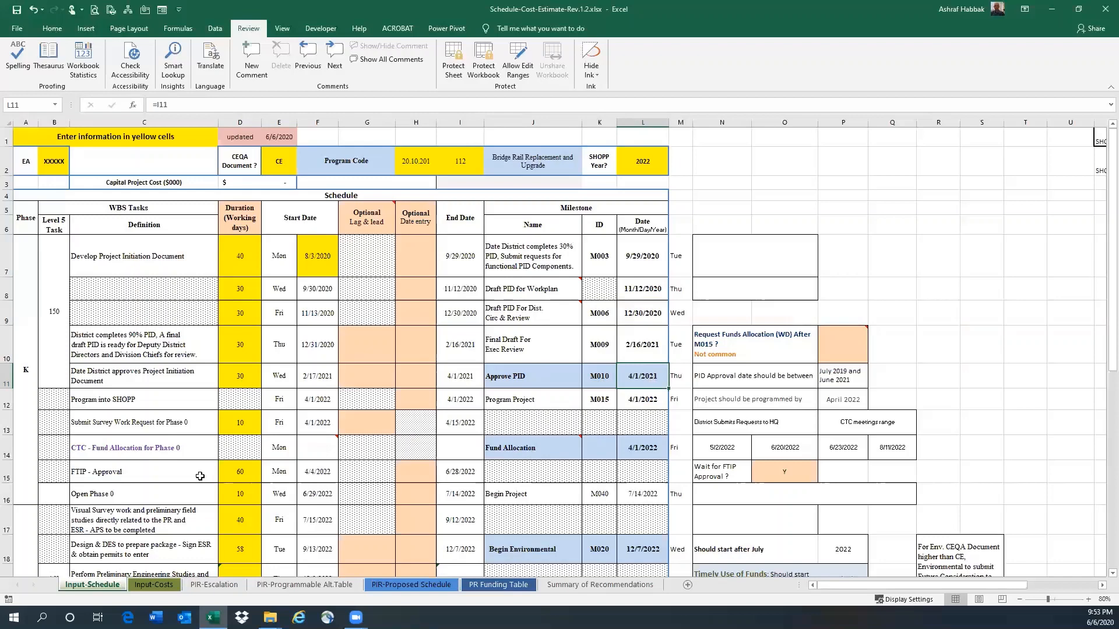
# Examine the Program Project date, the optional funds allocation request after M015, and the note on the Fund Allocation milestone.
pyautogui.click(512, 401)
pyautogui.click(643, 401)
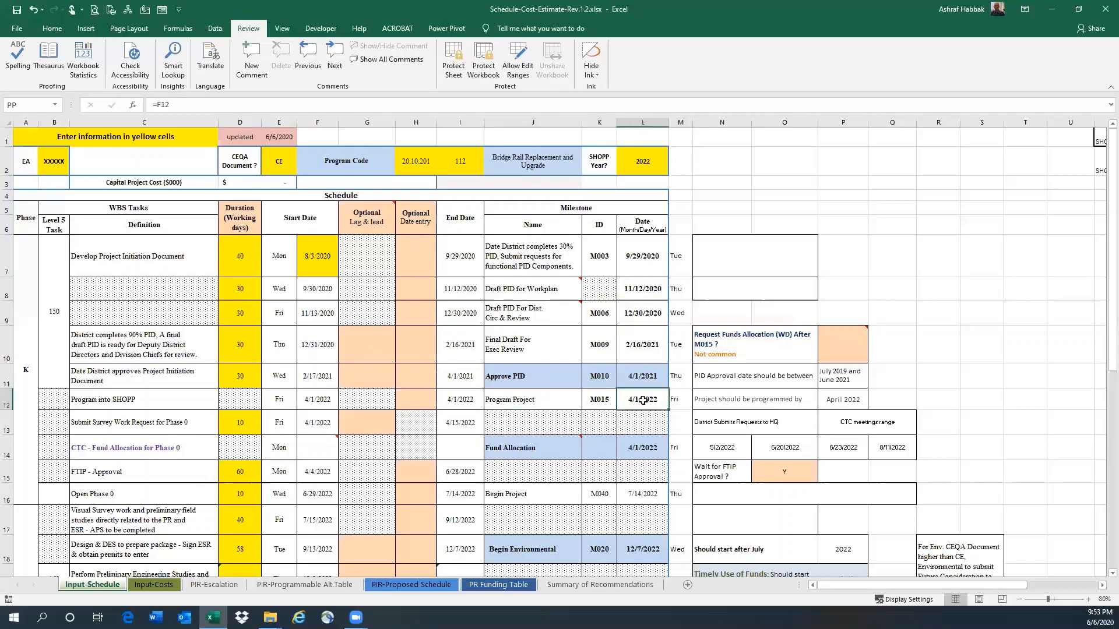
pyautogui.click(853, 349)
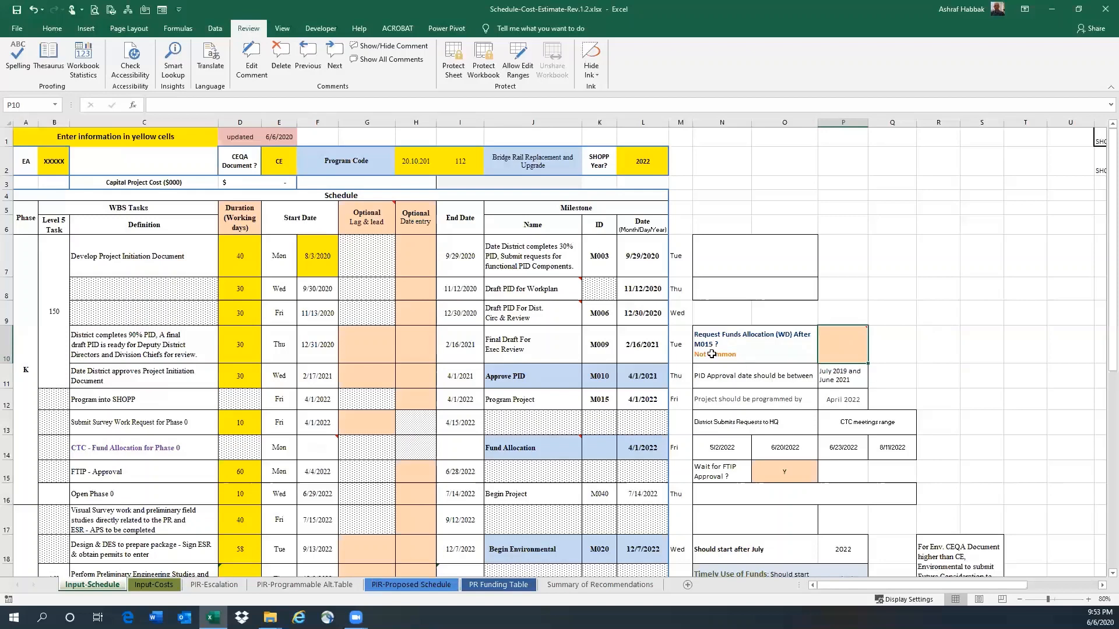
pyautogui.moveTo(850, 345)
pyautogui.click(546, 447)
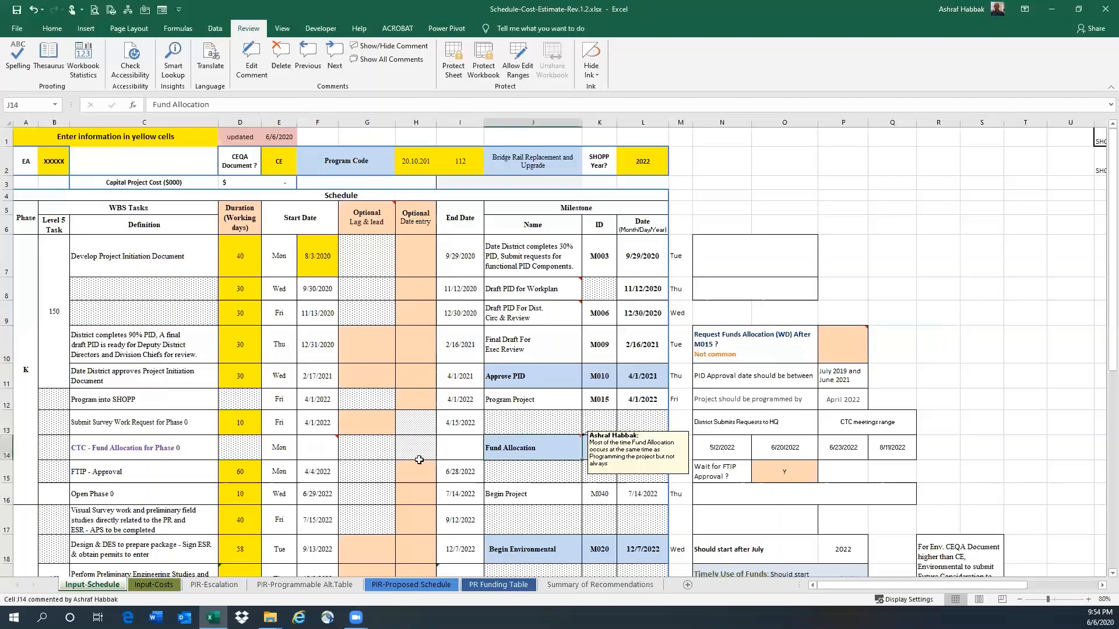
# Check the FTIP - Approval duration and set the Wait for FTIP Approval option to N.
pyautogui.click(236, 475)
pyautogui.scroll(-1, 240, 479)
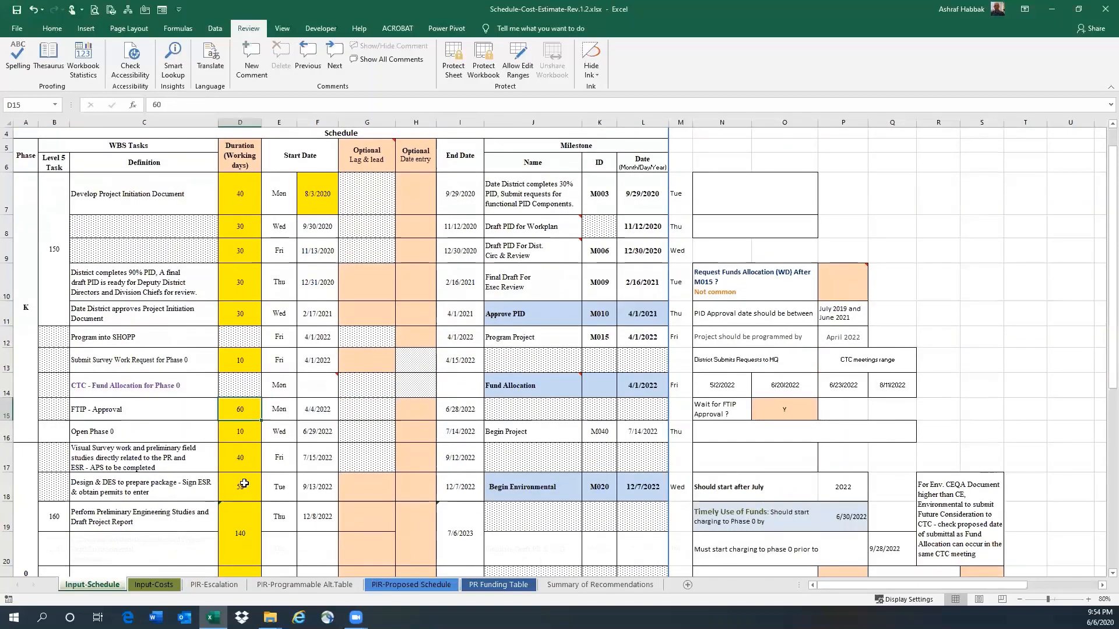
pyautogui.scroll(-1, 244, 484)
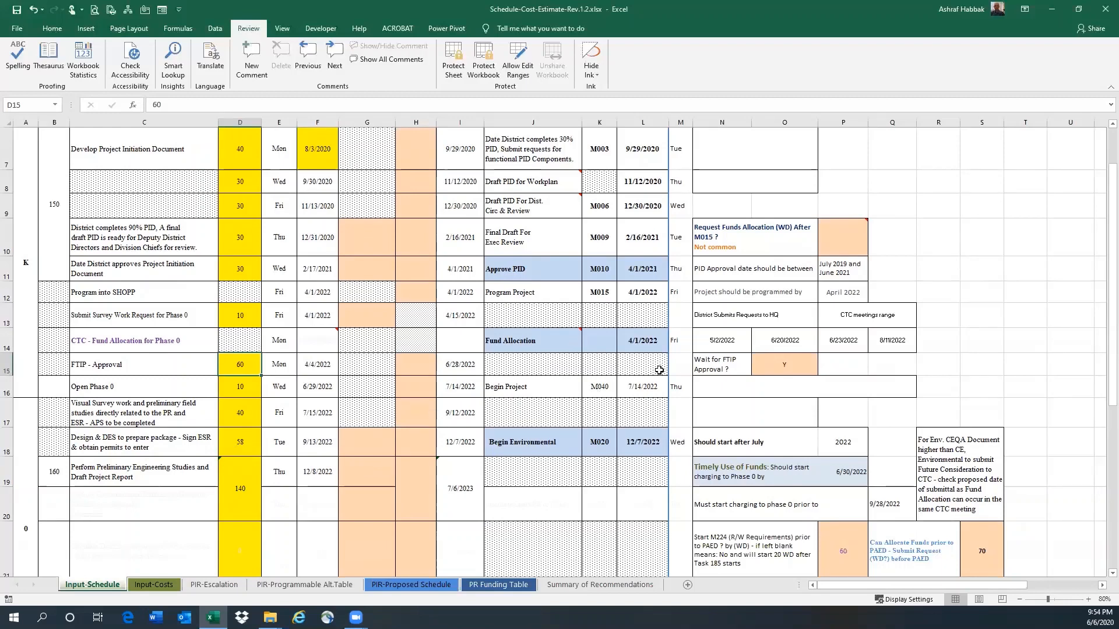
pyautogui.click(783, 367)
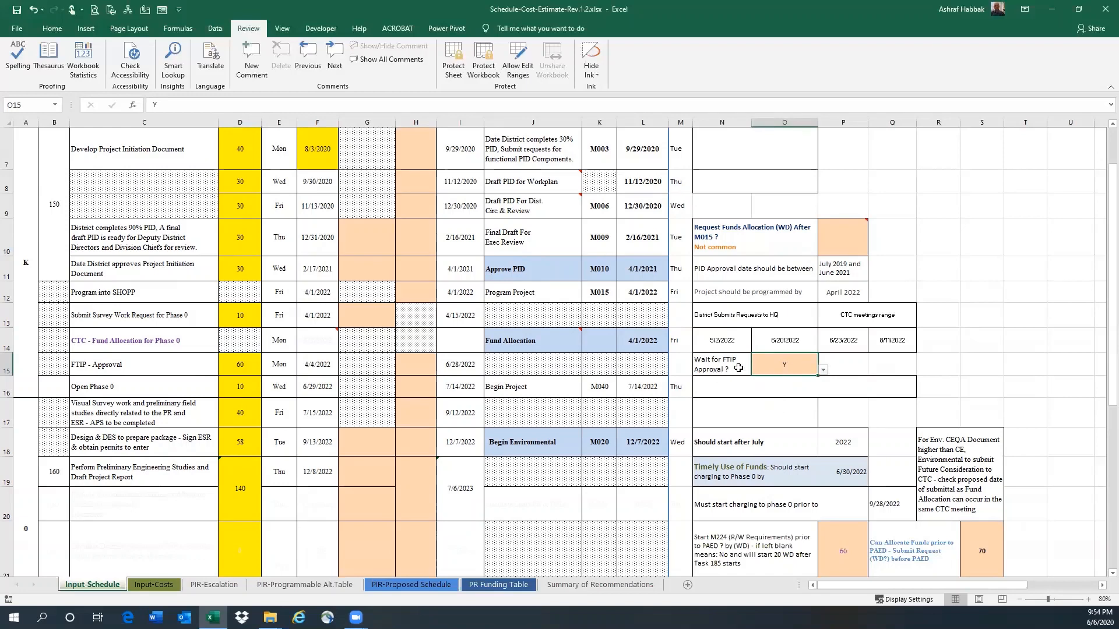
pyautogui.click(825, 370)
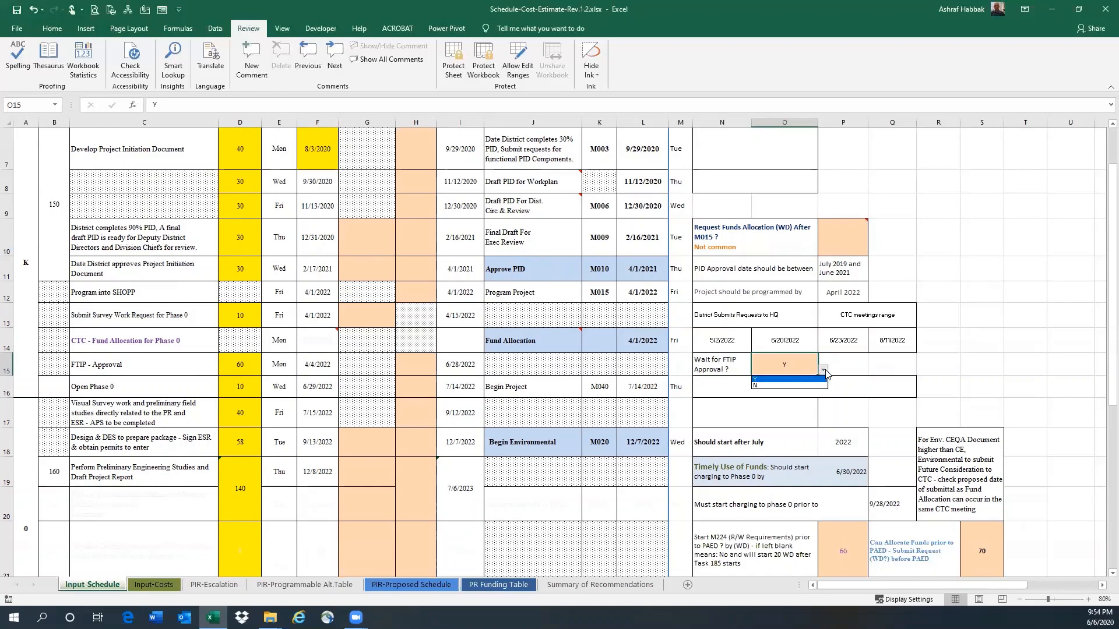
pyautogui.click(779, 387)
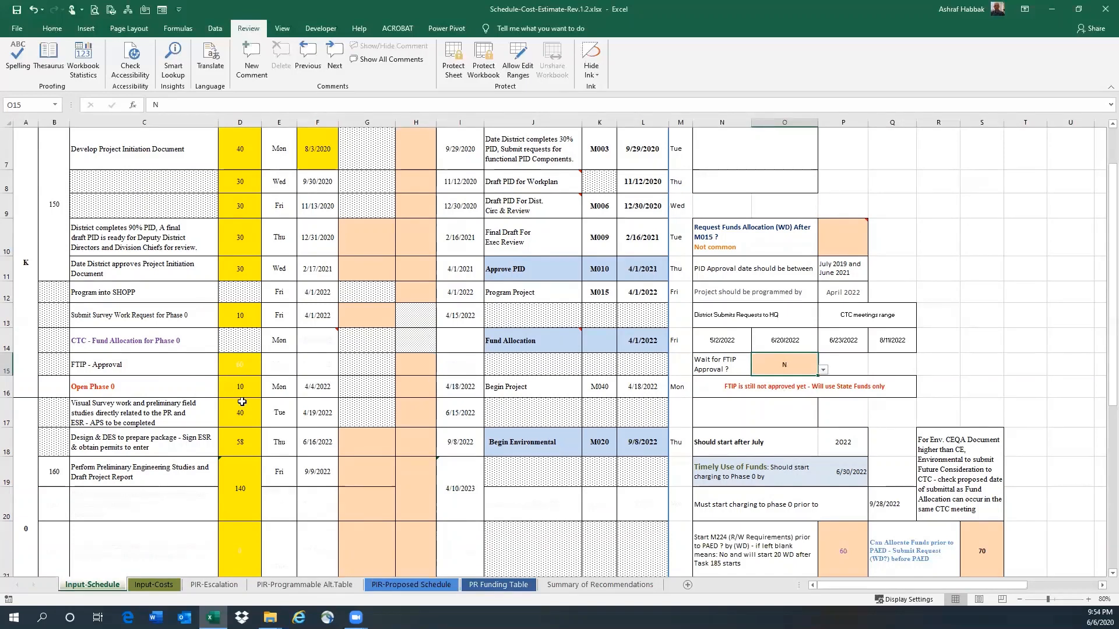
# Inspect the Open Phase 0 duration and end date, then the Design & DES package task and its Begin Environmental milestone.
pyautogui.click(242, 386)
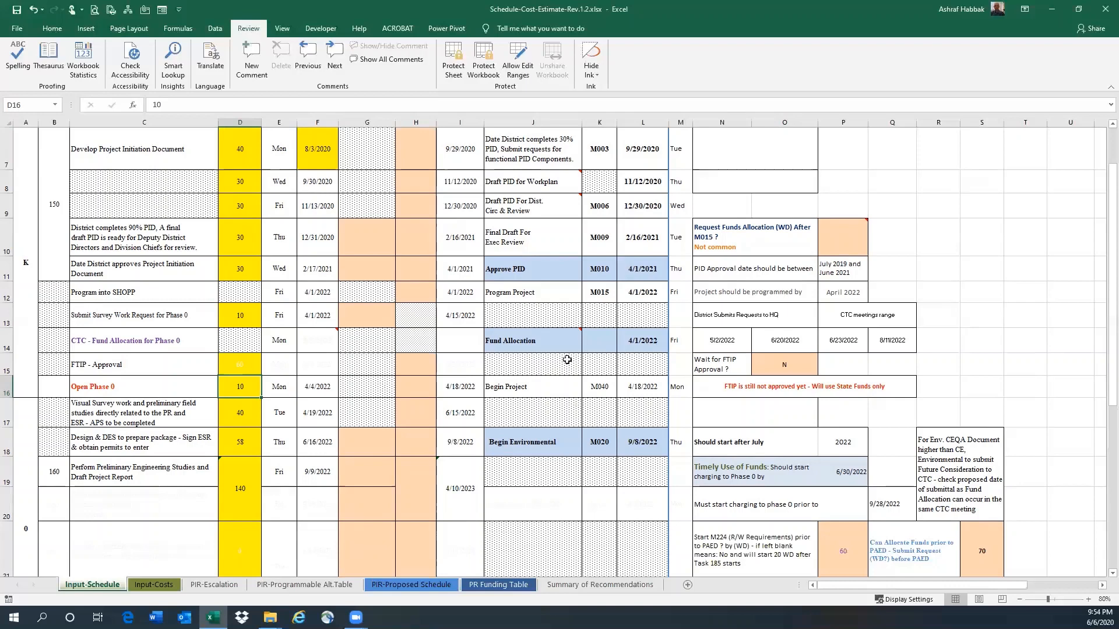
pyautogui.click(471, 393)
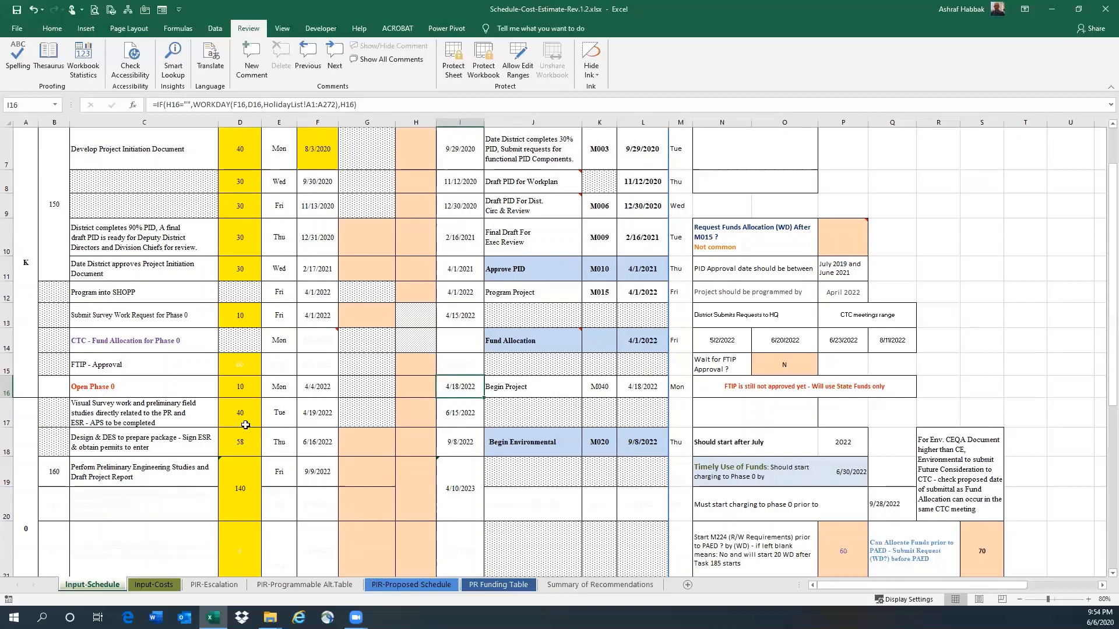
pyautogui.click(195, 440)
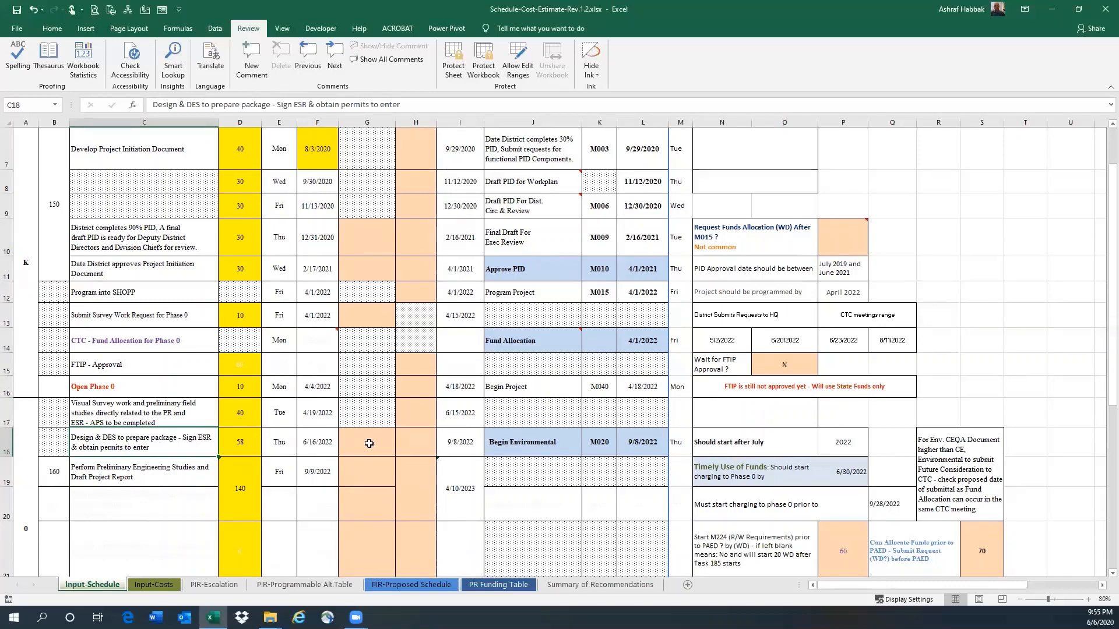
pyautogui.click(571, 443)
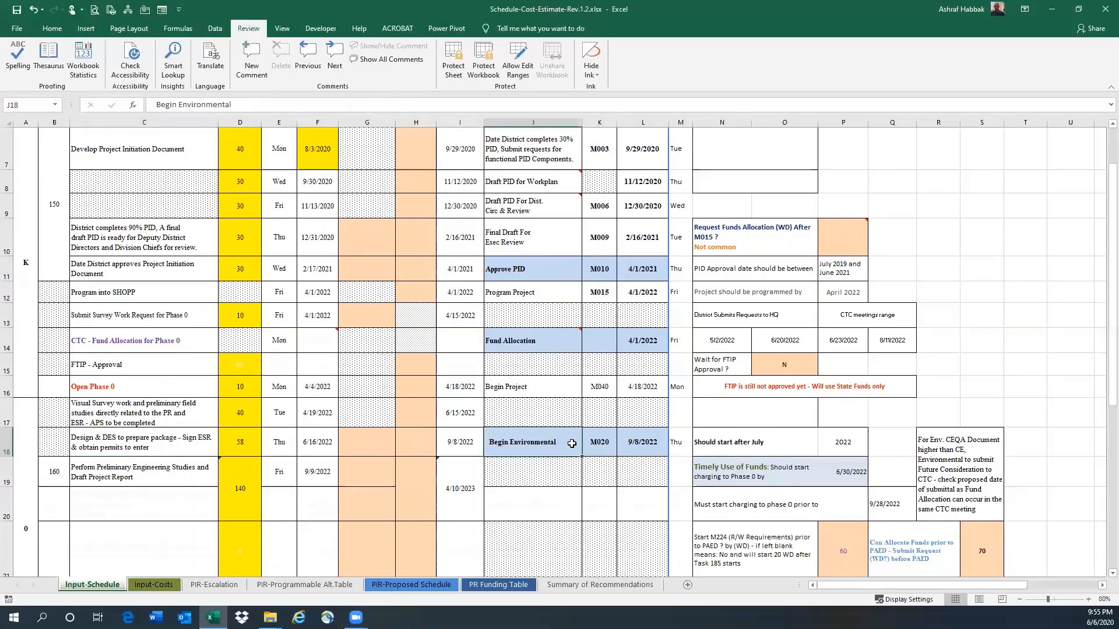
# Set the Wait for FTIP Approval option back to Y.
pyautogui.click(781, 367)
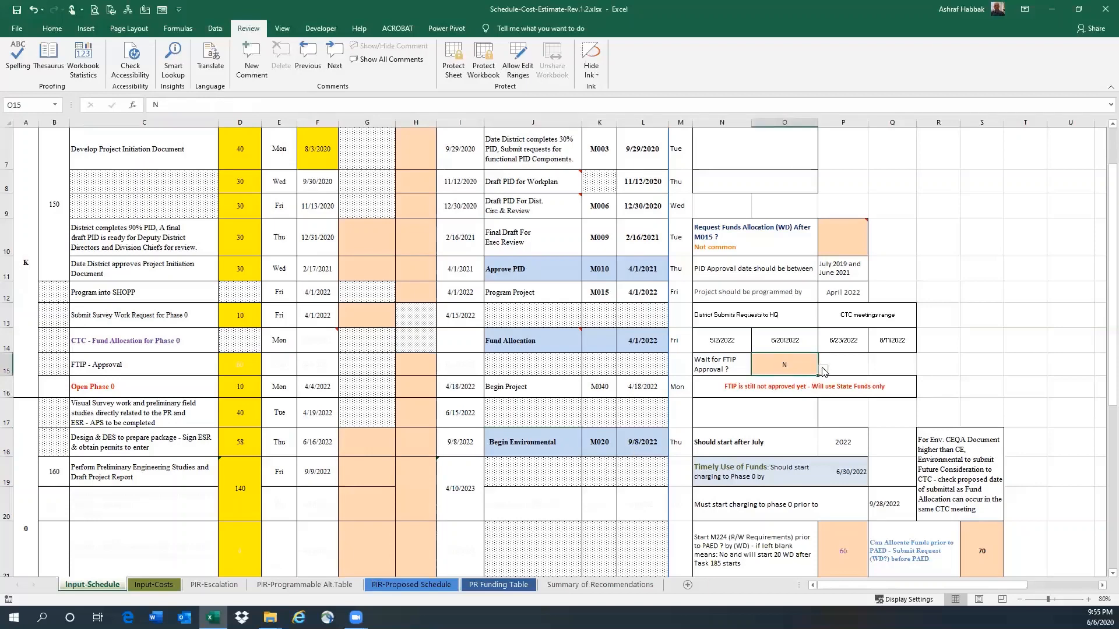
pyautogui.click(823, 370)
pyautogui.click(809, 379)
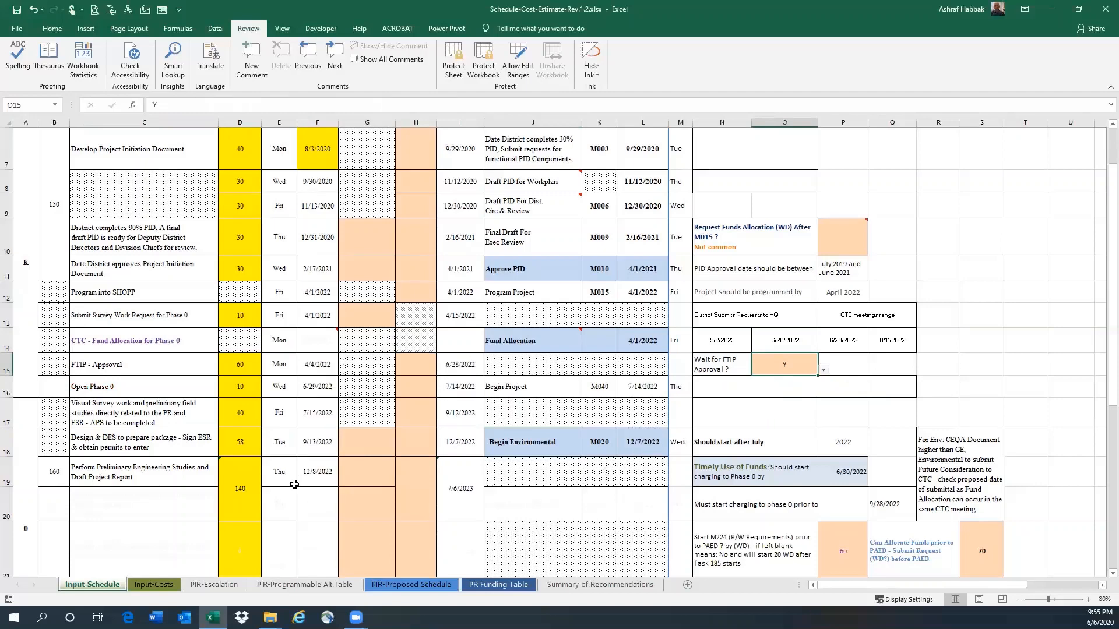
# Examine the phase 0 tasks from preliminary engineering studies to the PA&ED milestone, including its date and ID.
pyautogui.click(261, 476)
pyautogui.scroll(-1, 260, 476)
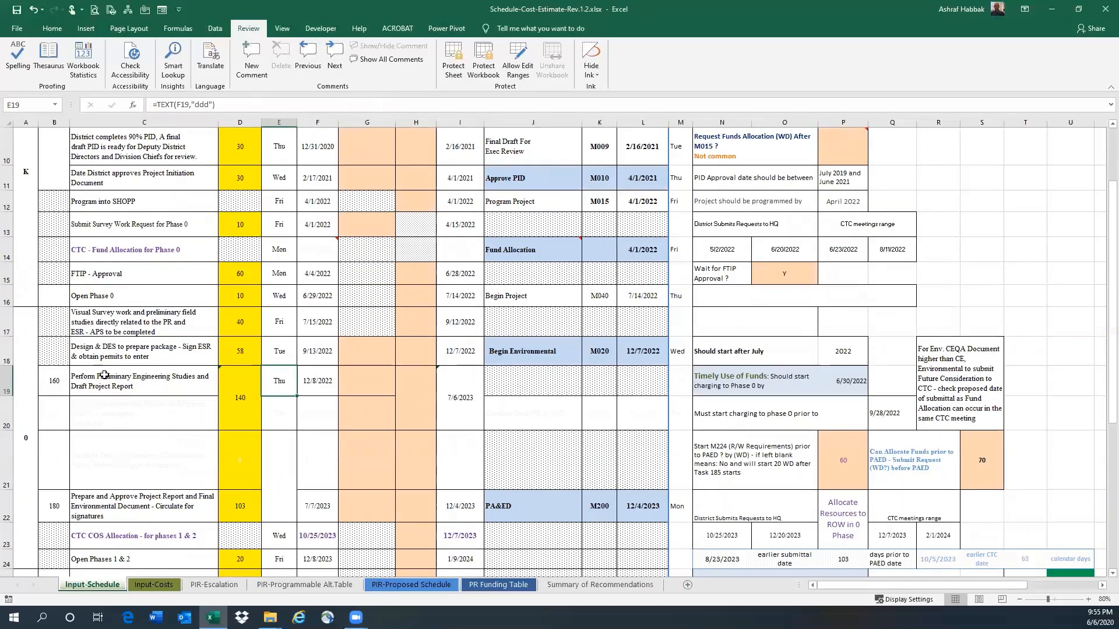
pyautogui.scroll(-1, 103, 384)
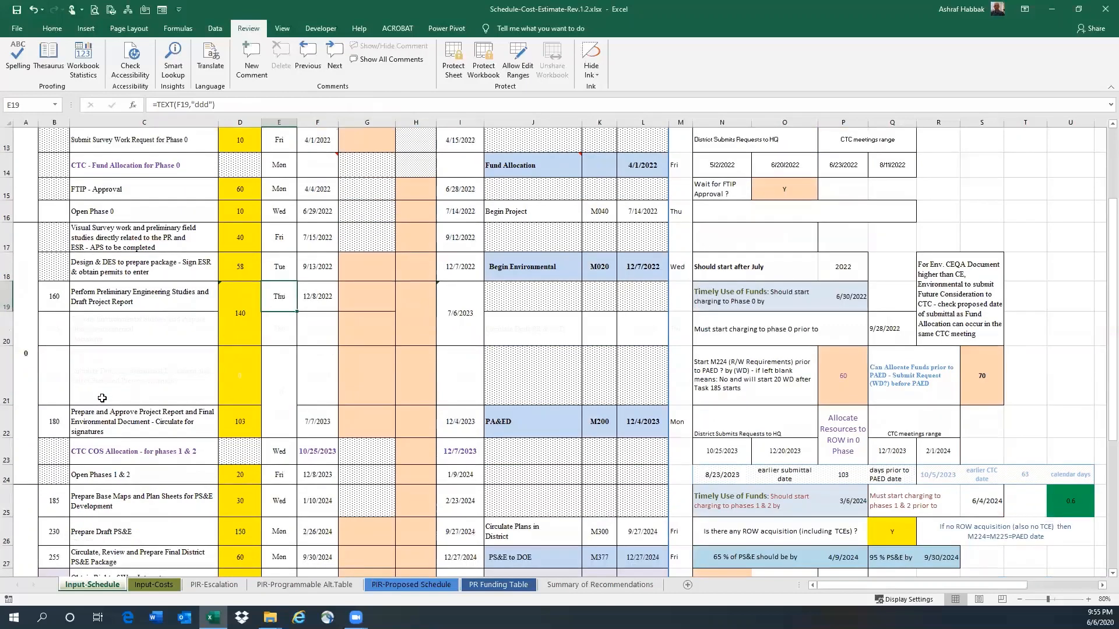
pyautogui.scroll(-1, 102, 399)
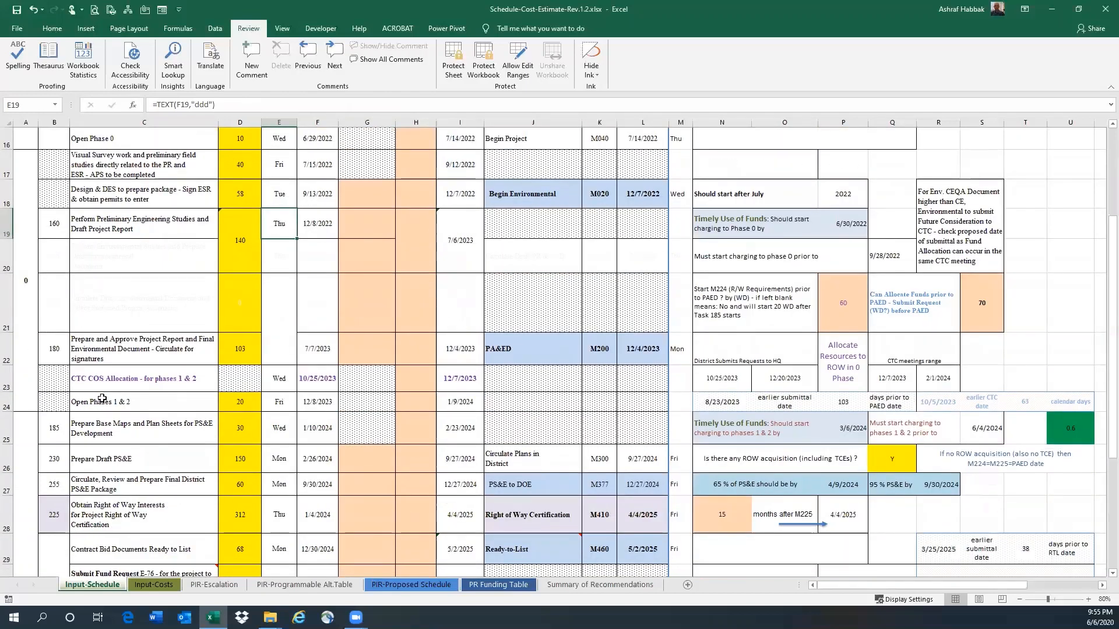
pyautogui.click(642, 354)
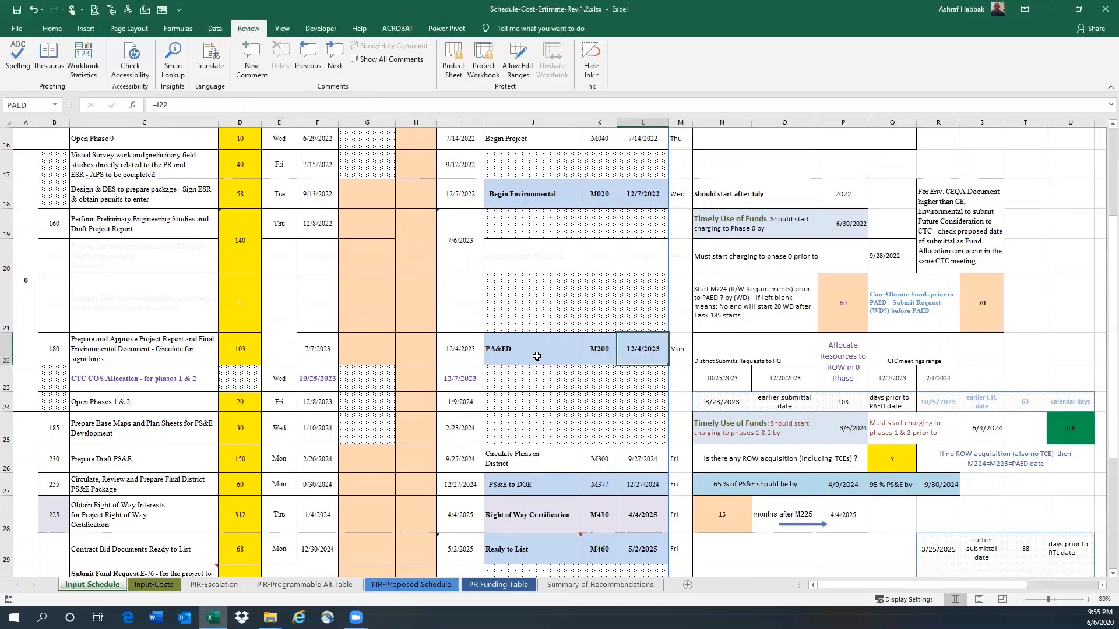
pyautogui.click(599, 354)
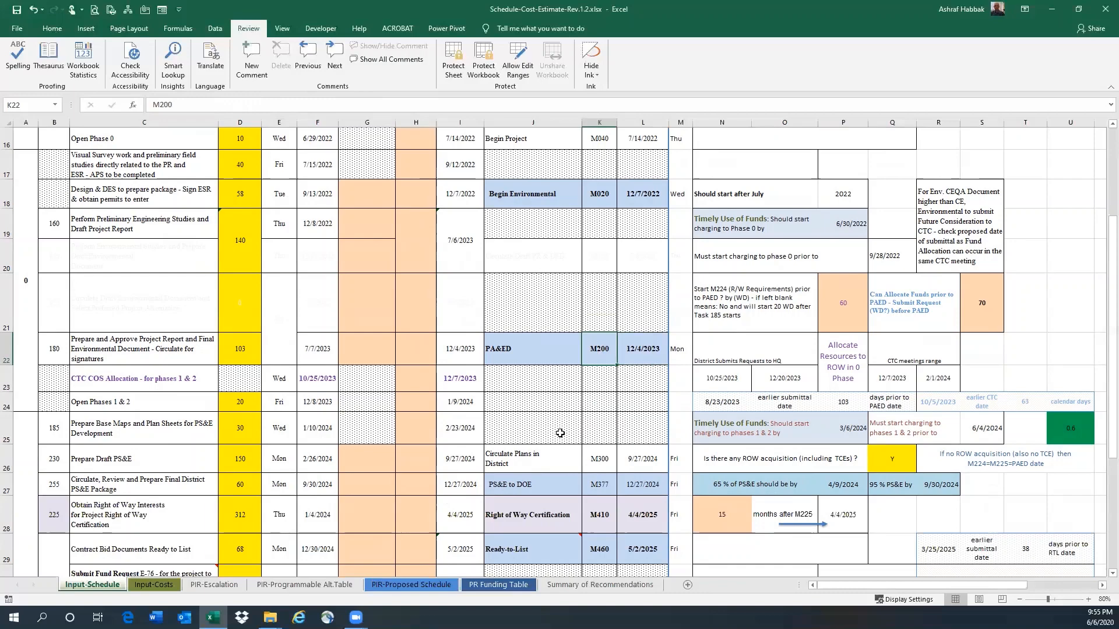
pyautogui.scroll(5, 560, 433)
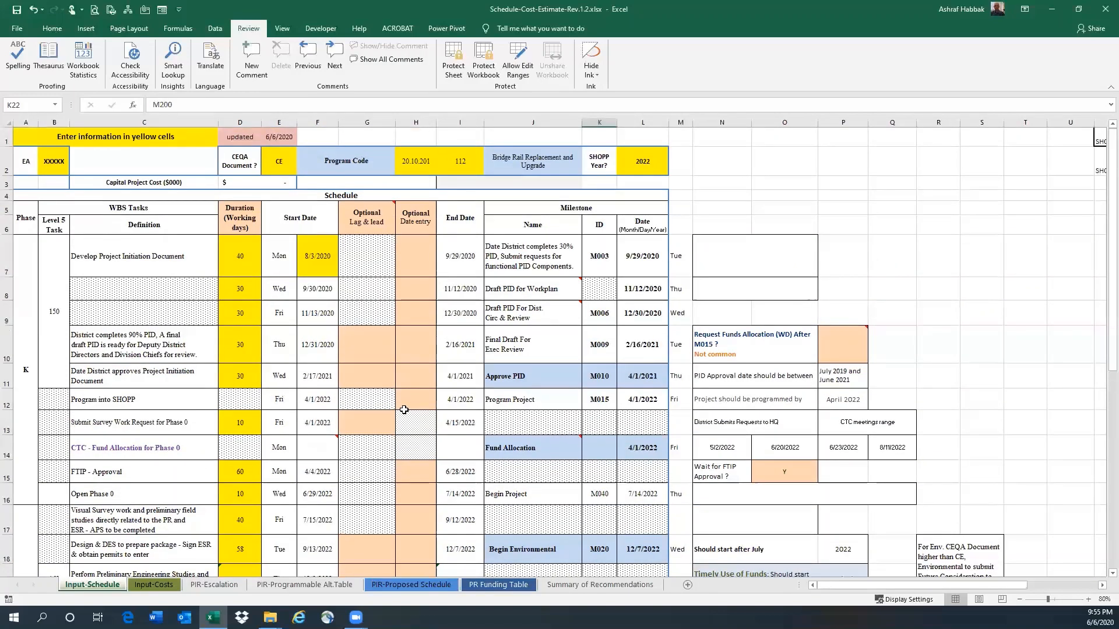
pyautogui.scroll(-2, 404, 409)
pyautogui.scroll(-1, 404, 413)
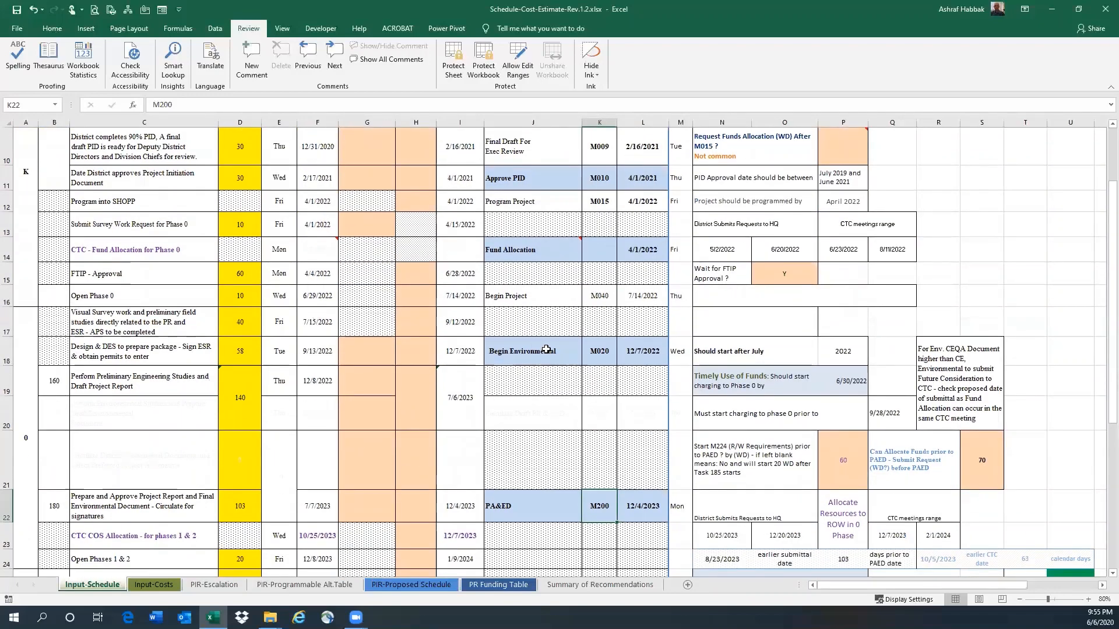
pyautogui.scroll(-1, 541, 350)
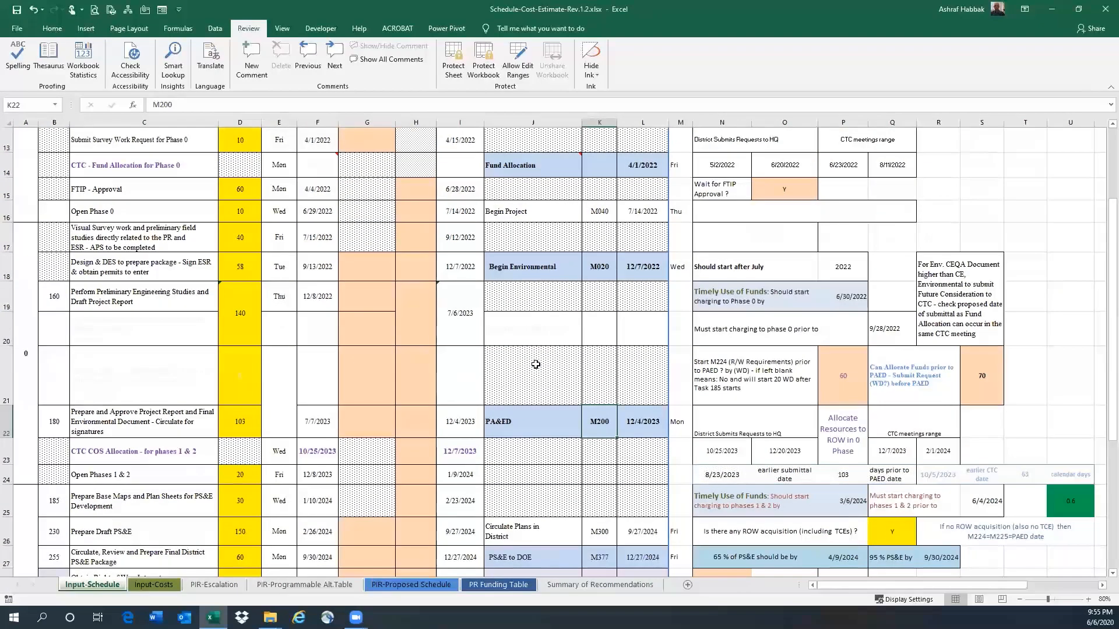
# Inspect the working-day lead for submitting the fund allocation request before PAED, then the M224 start condition in the same row.
pyautogui.scroll(-1, 535, 348)
pyautogui.click(980, 309)
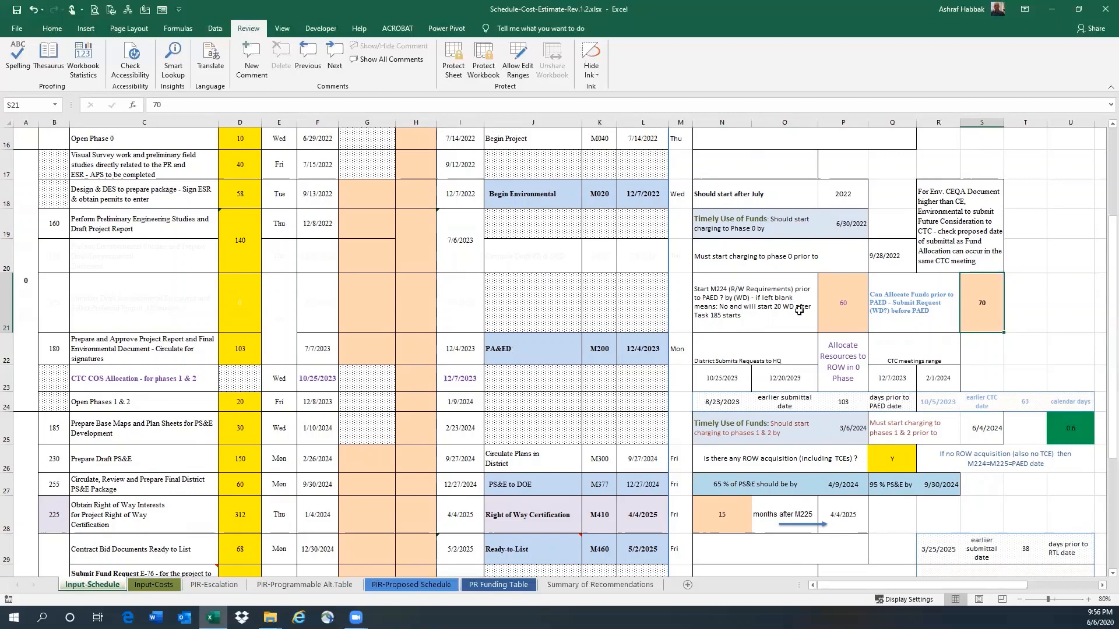
pyautogui.click(739, 308)
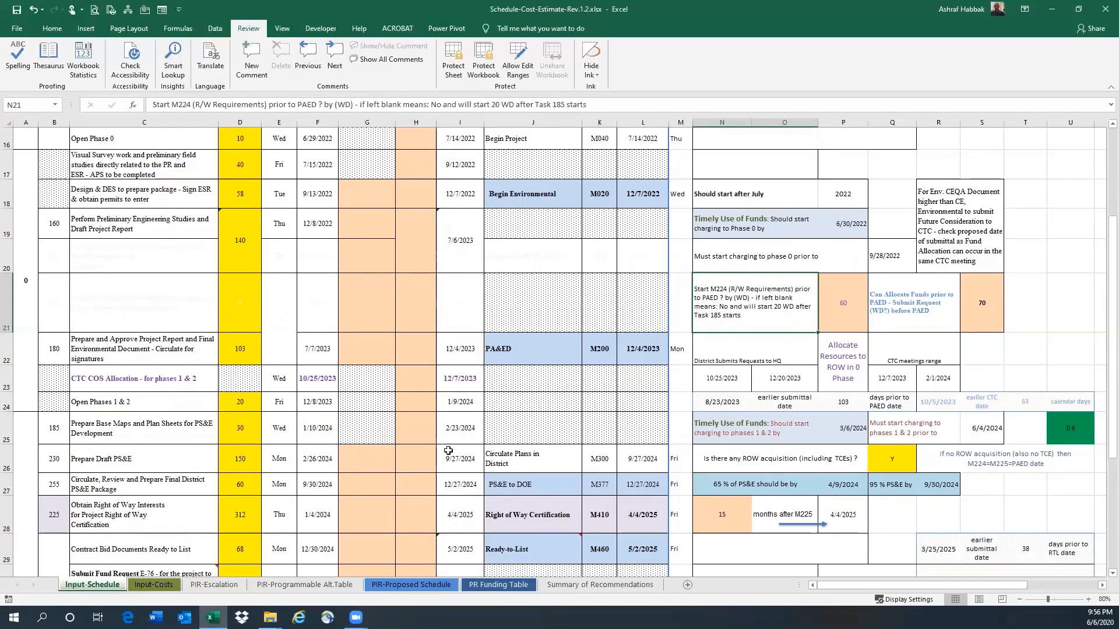
# Check the Right of Way Requirement milestone date against the working-day offset that starts M224 before PAED.
pyautogui.scroll(-4, 454, 452)
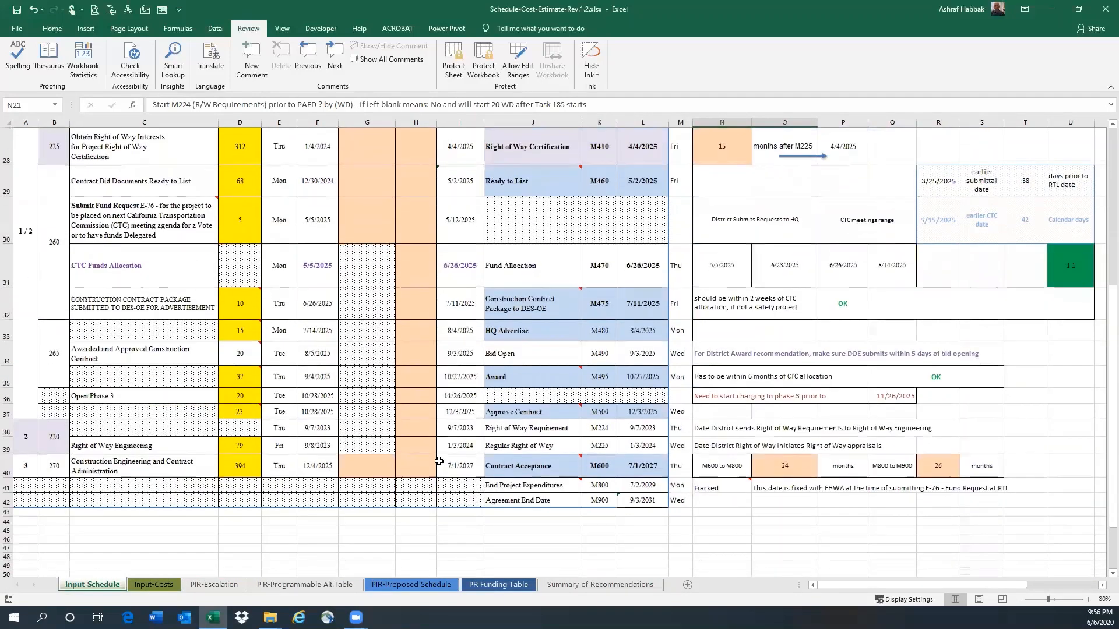
pyautogui.click(639, 430)
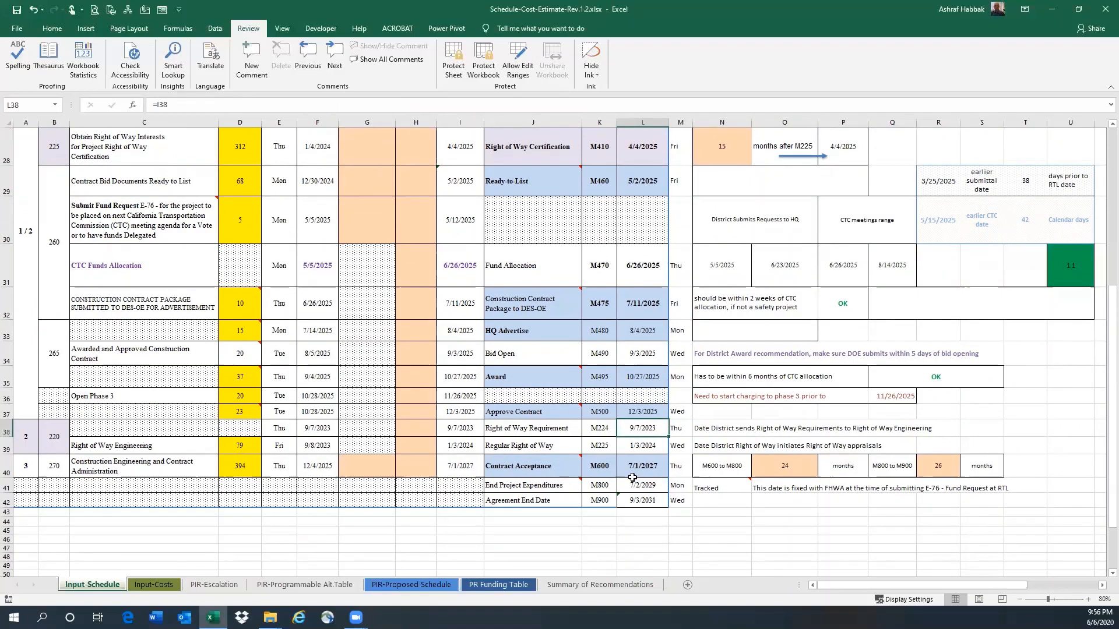
pyautogui.scroll(3, 632, 477)
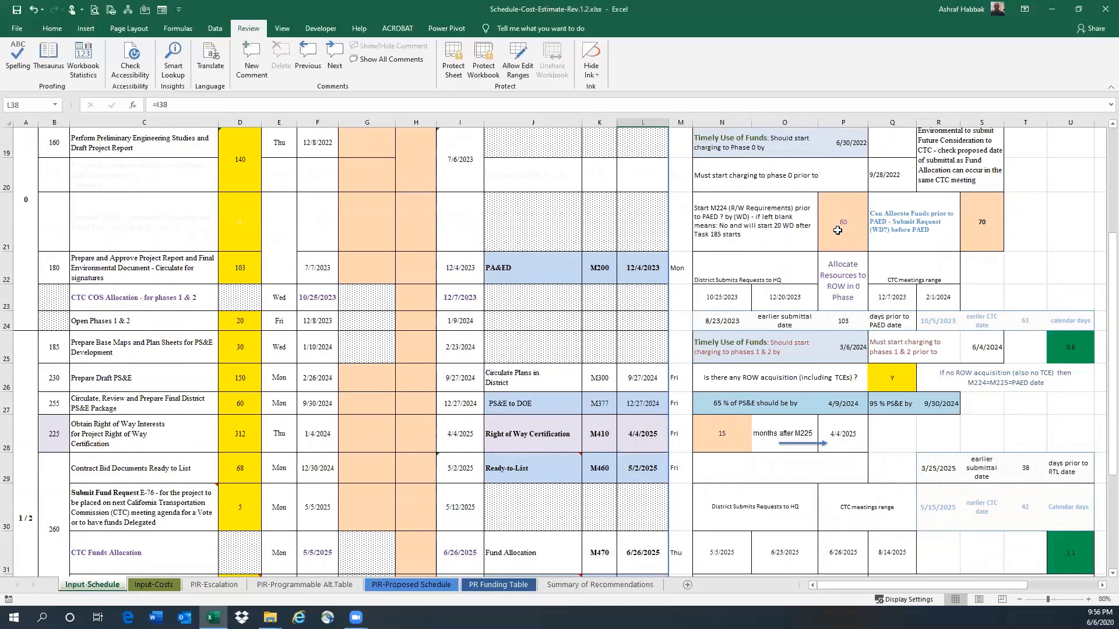
pyautogui.click(845, 228)
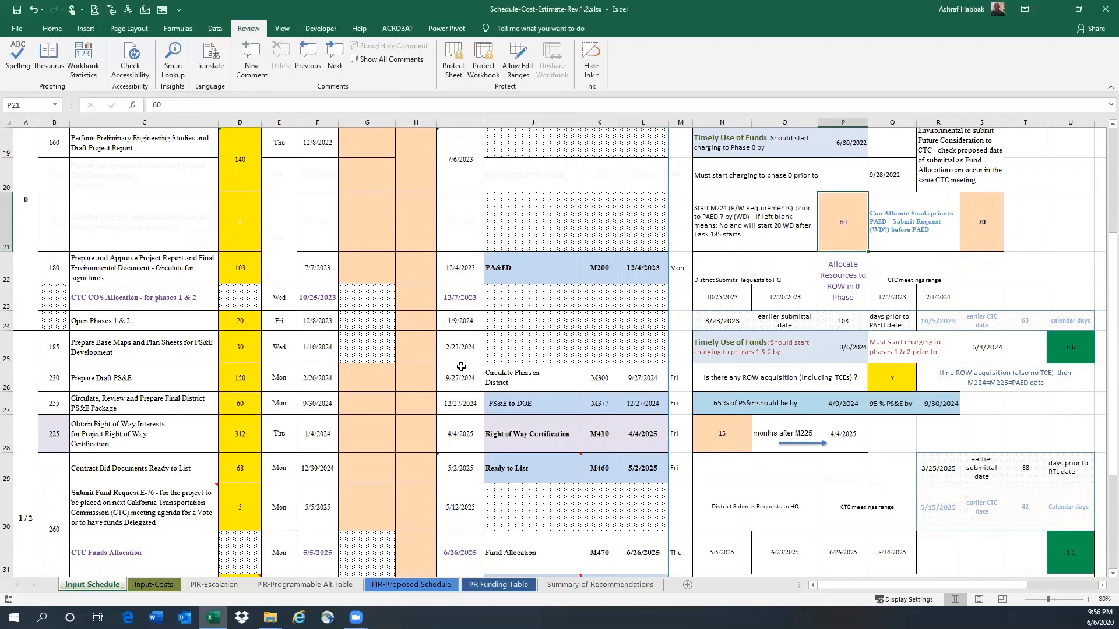
# Inspect the Regular Right of Way milestone and its ID near the end of the schedule.
pyautogui.scroll(-3, 420, 382)
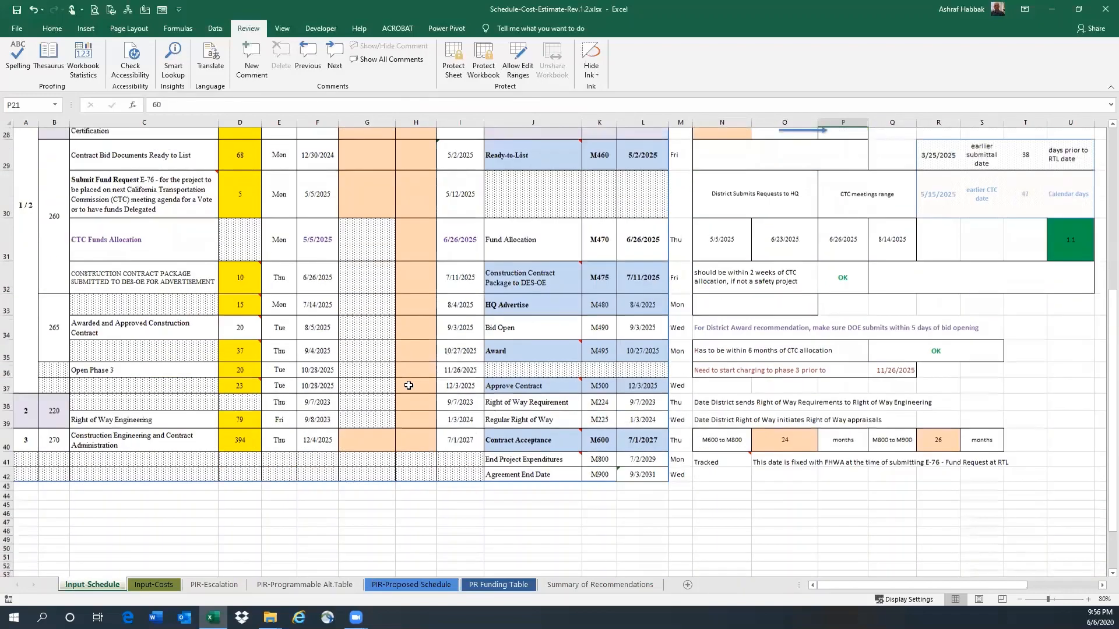
pyautogui.click(549, 449)
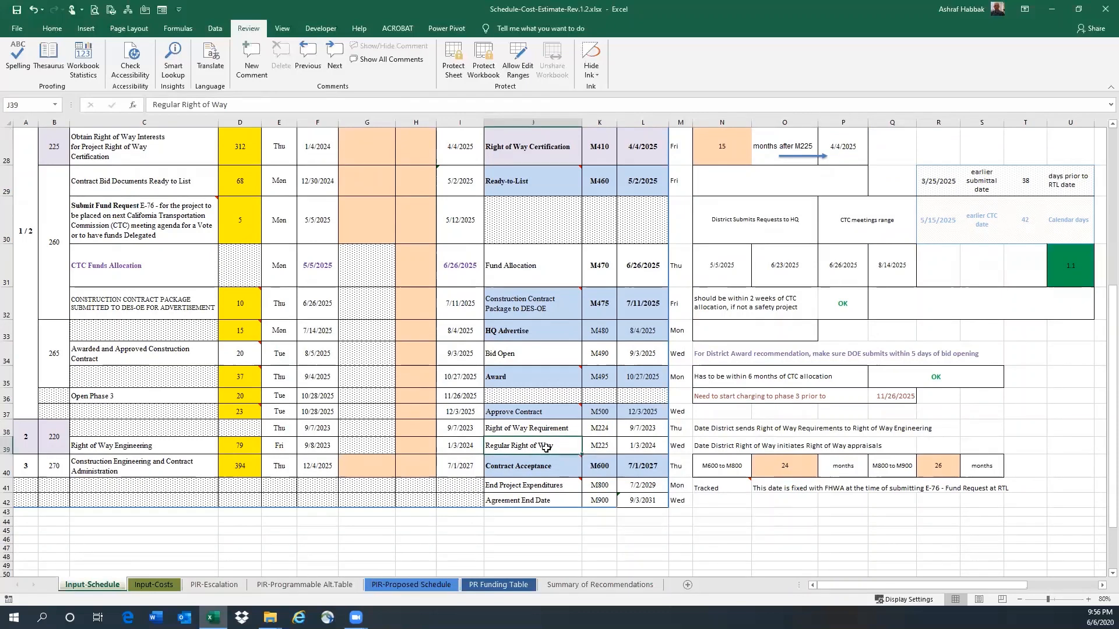
pyautogui.click(607, 446)
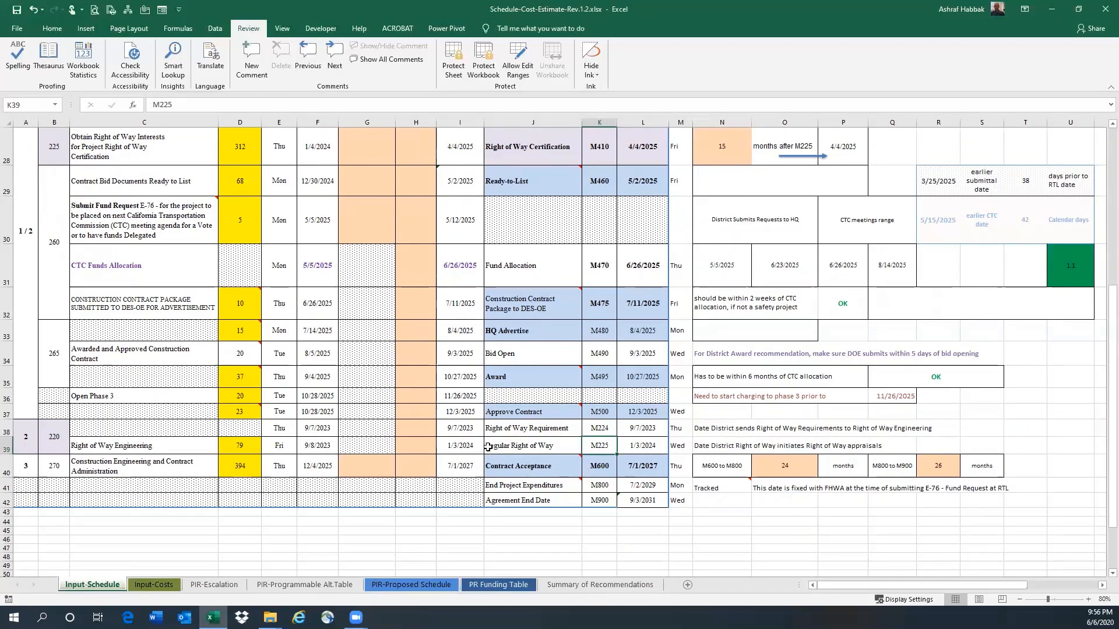
# Review the base maps and plan sheets task for PS&E, then the choices for the ROW acquisition question, keeping Y.
pyautogui.scroll(1, 488, 447)
pyautogui.scroll(1, 488, 447)
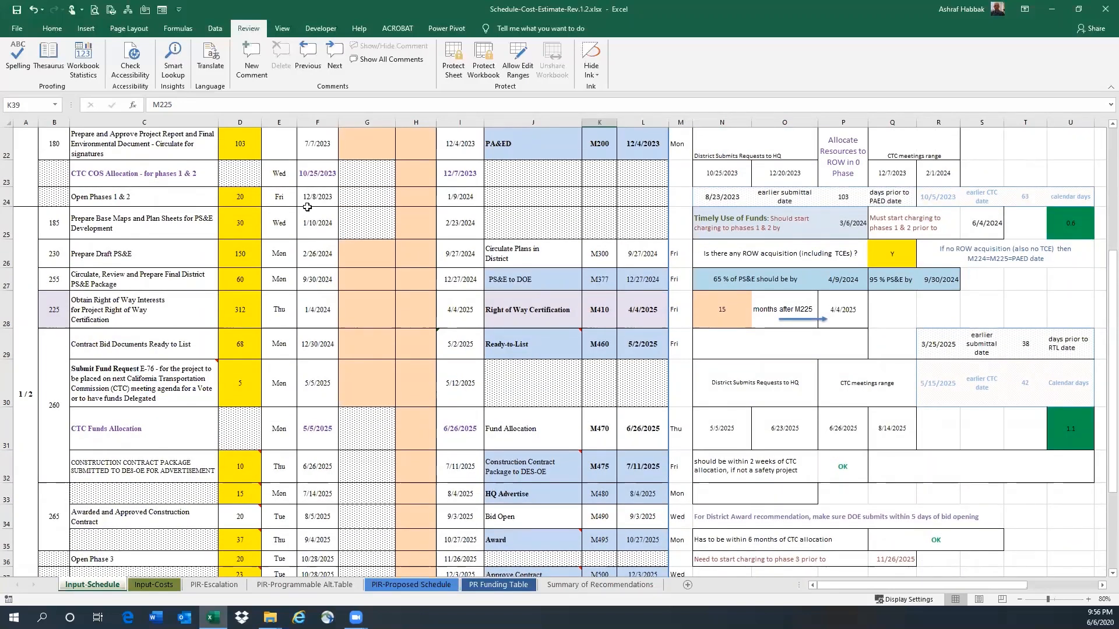
pyautogui.click(148, 221)
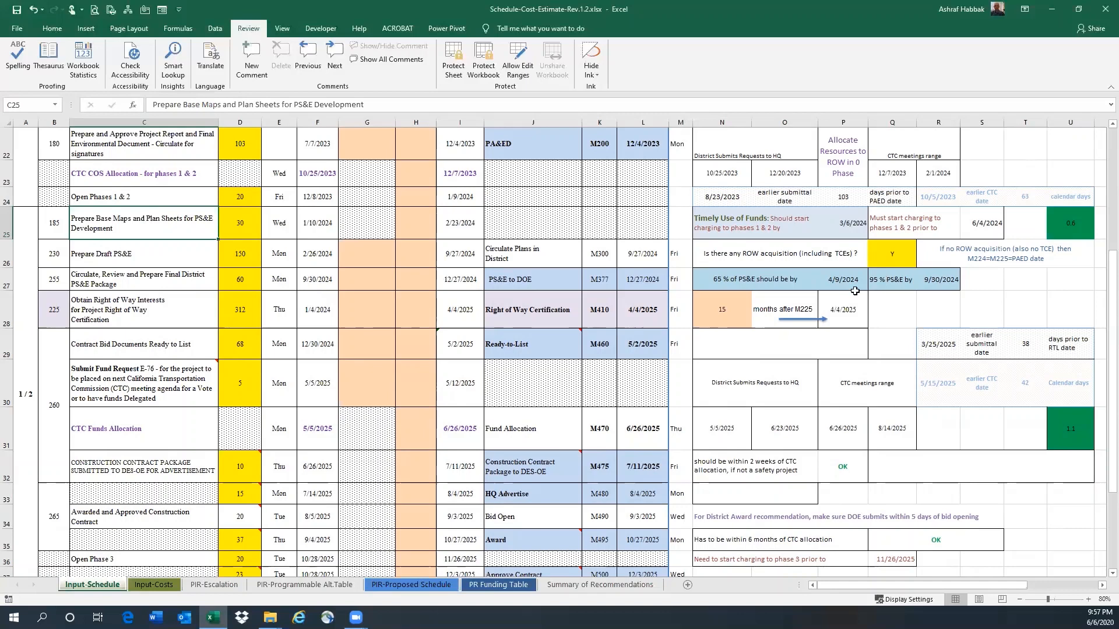
pyautogui.click(747, 254)
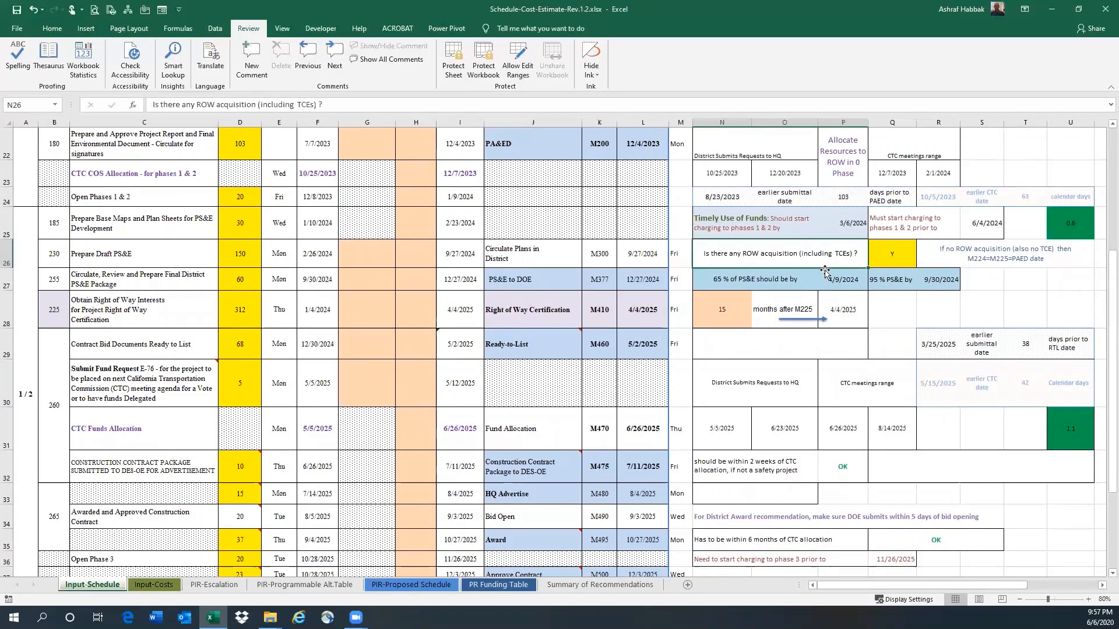
pyautogui.click(892, 256)
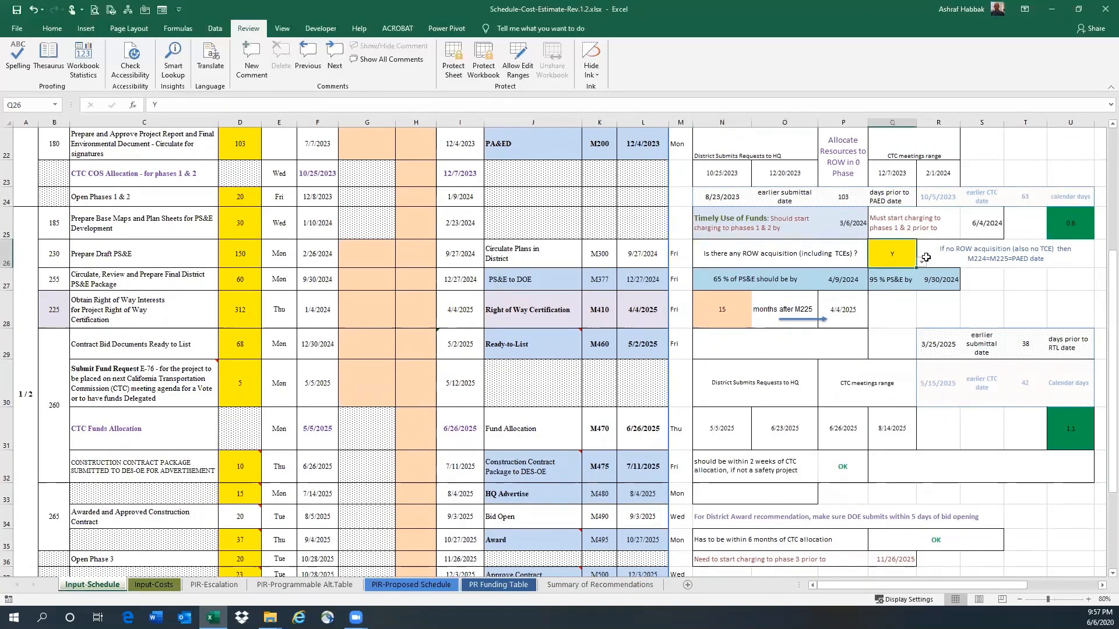
pyautogui.click(921, 264)
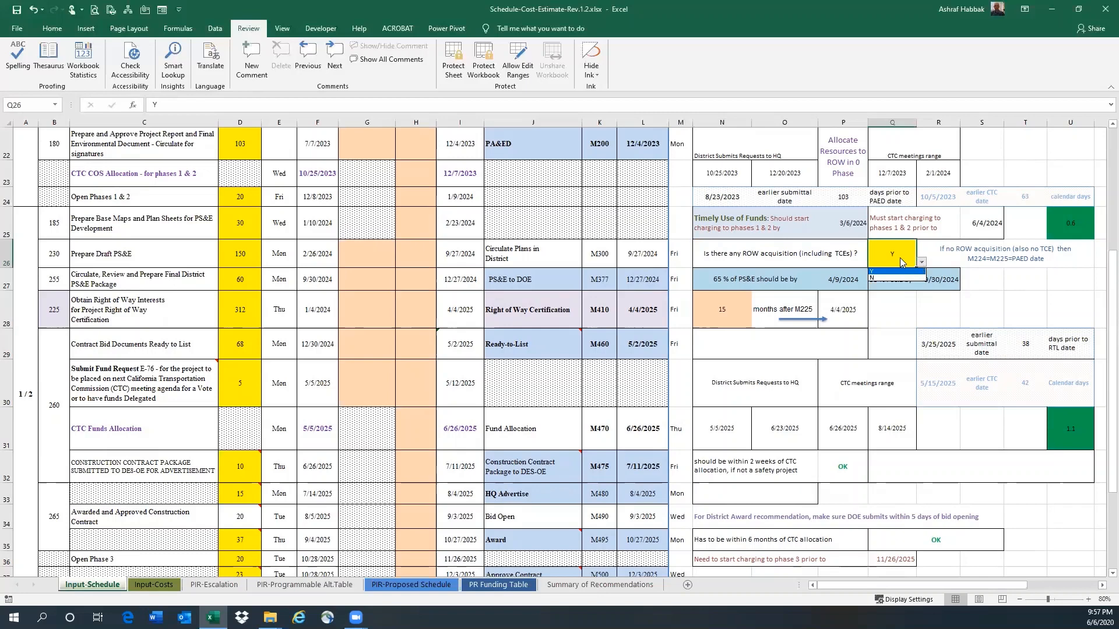
pyautogui.click(896, 256)
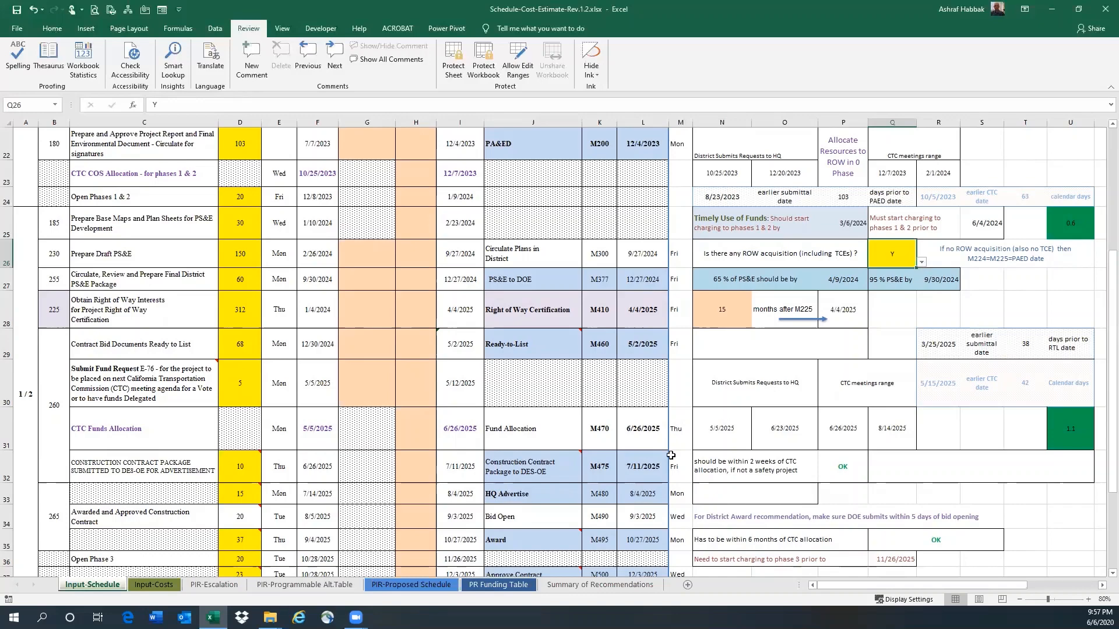
# Check the milestones from HQ Advertise to the schedule's end, then set the ROW acquisition (including TCEs) option to N.
pyautogui.click(528, 491)
pyautogui.scroll(-3, 529, 489)
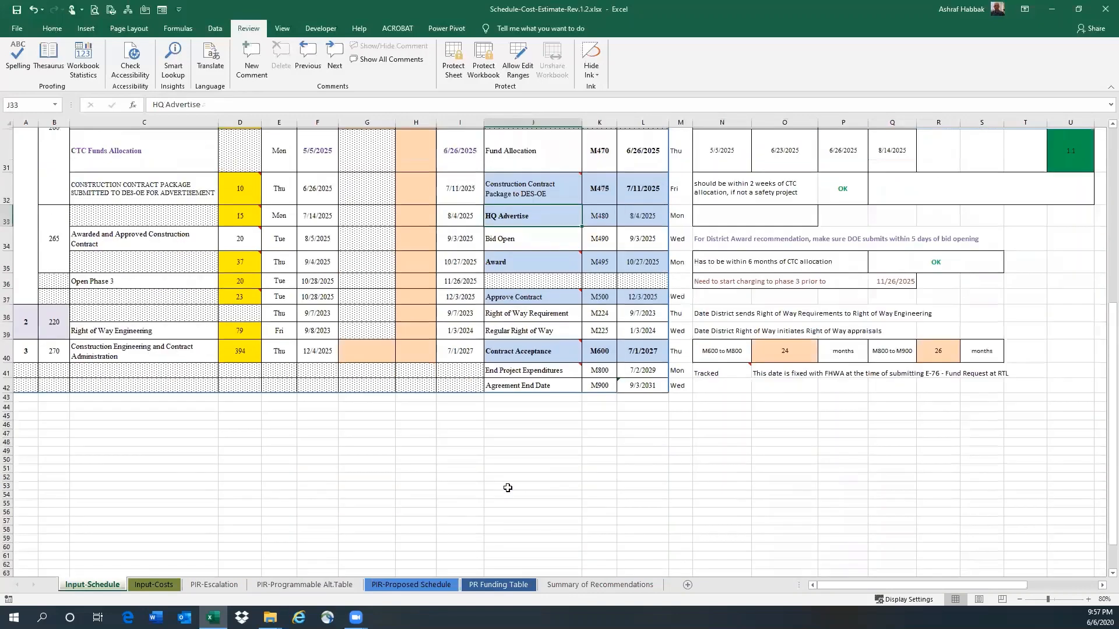
pyautogui.scroll(2, 597, 421)
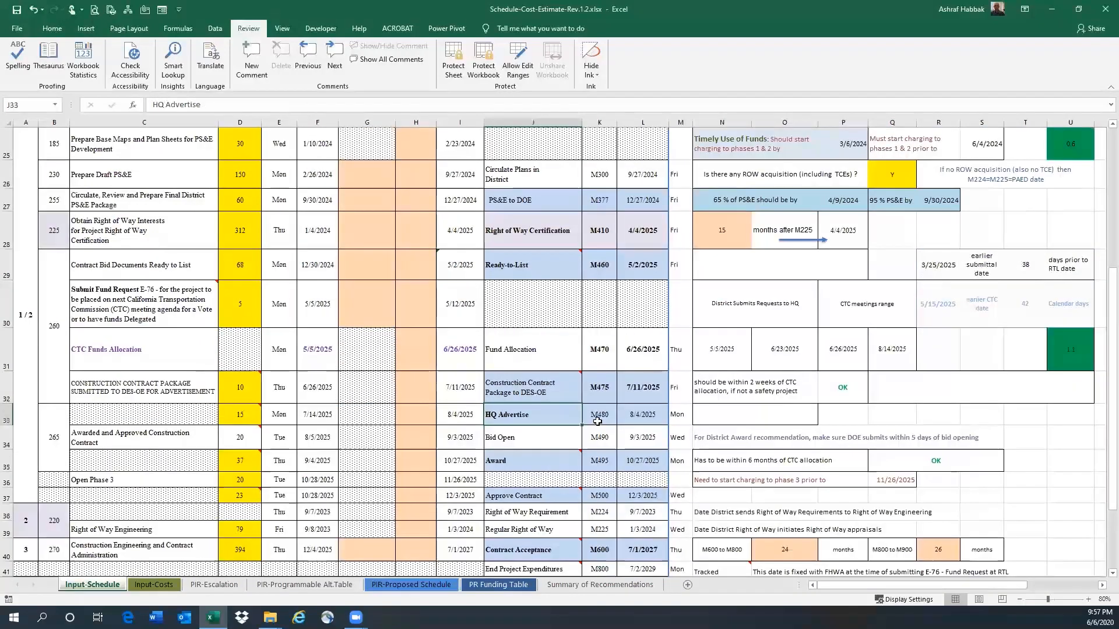
pyautogui.click(897, 175)
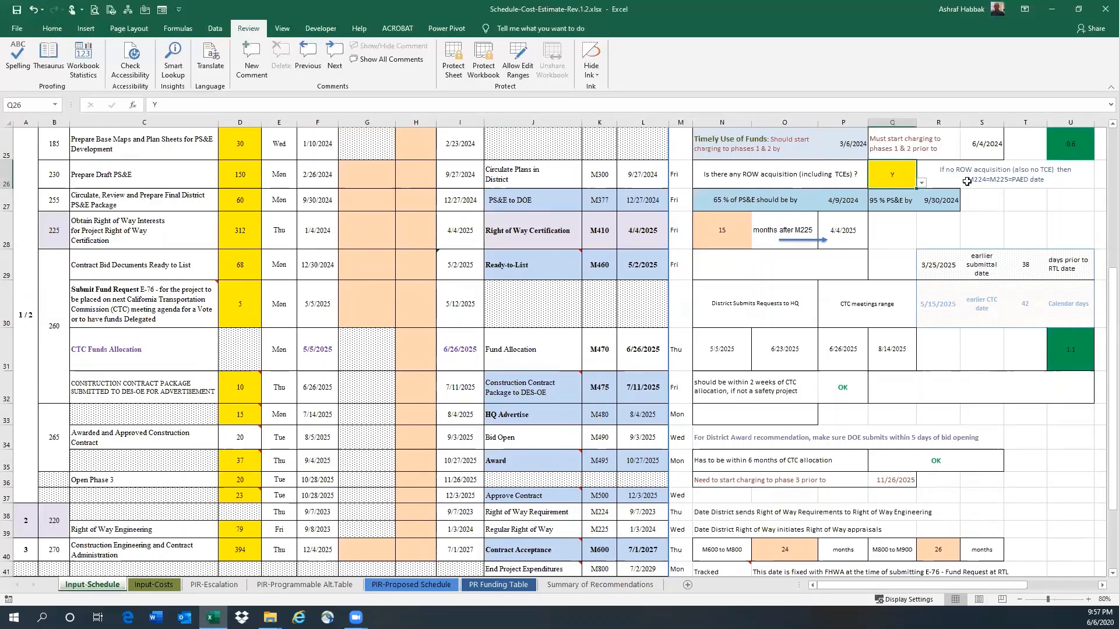
pyautogui.click(923, 186)
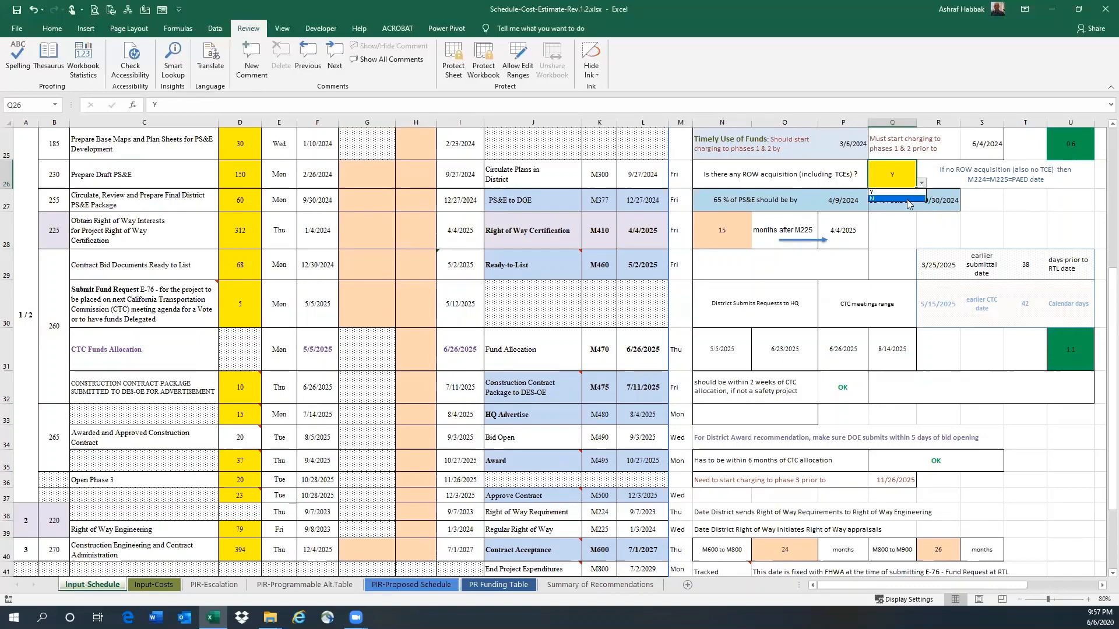
pyautogui.click(906, 201)
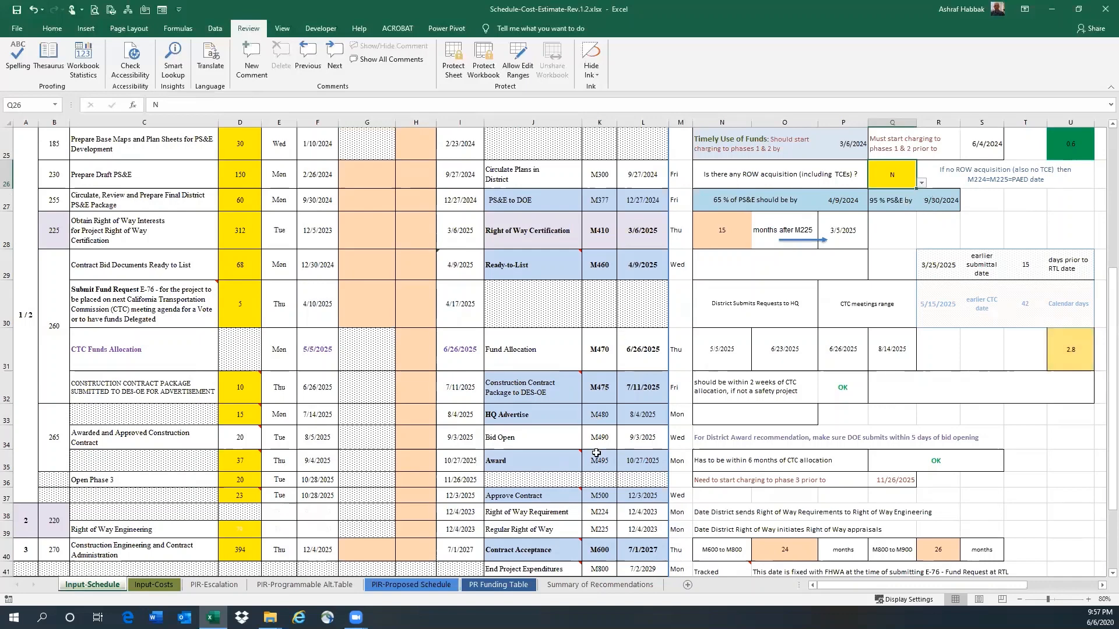
# Set the ROW acquisition (including TCEs) option back to Y and select the Construction Contract Package to DES-OE milestone.
pyautogui.click(920, 184)
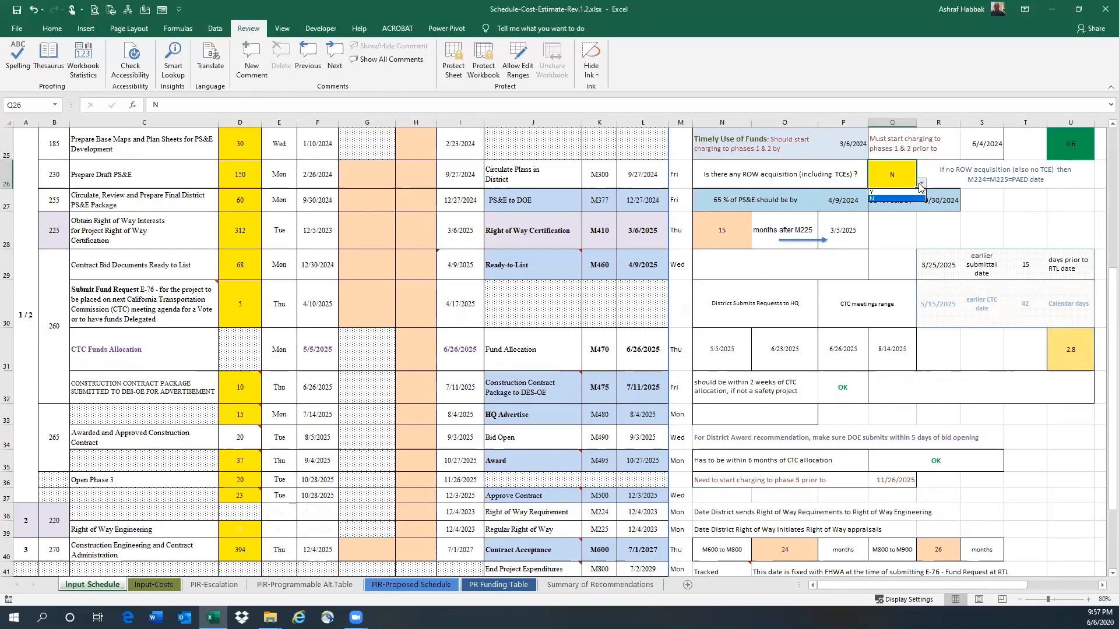
pyautogui.click(892, 190)
pyautogui.click(514, 386)
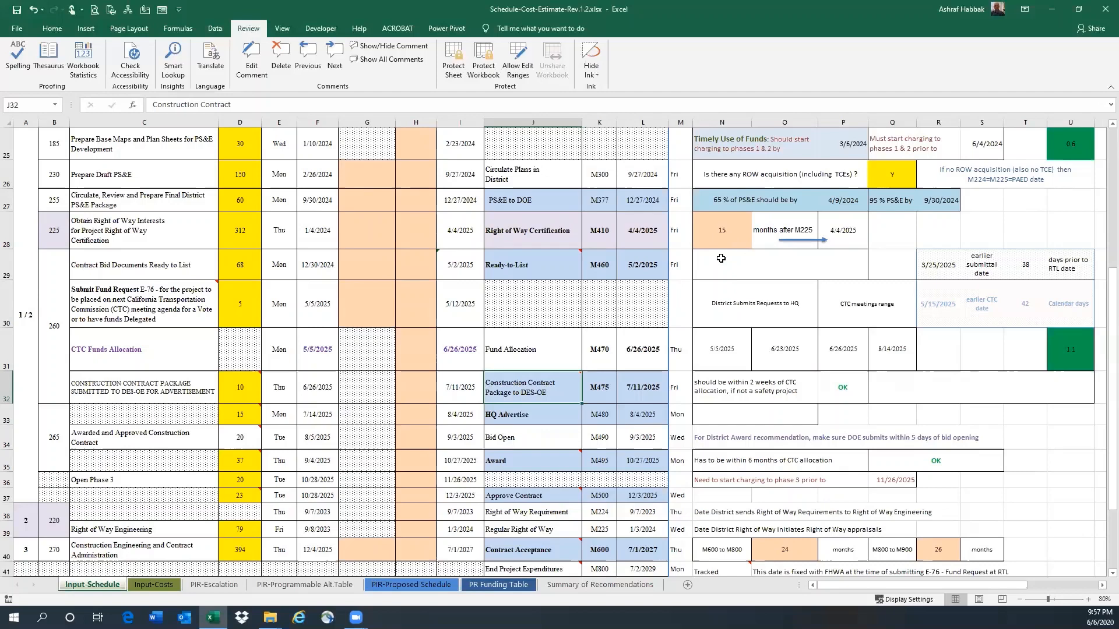
# Compare the date calculated from the months after M225 with the Right of Way Certification milestone date.
pyautogui.click(733, 235)
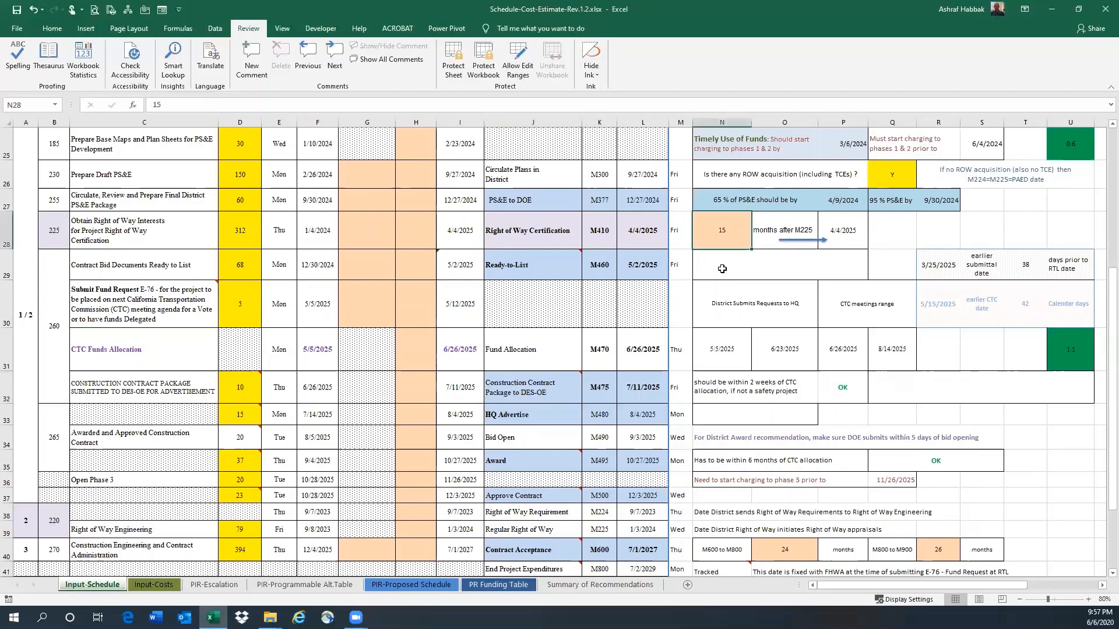
pyautogui.click(848, 236)
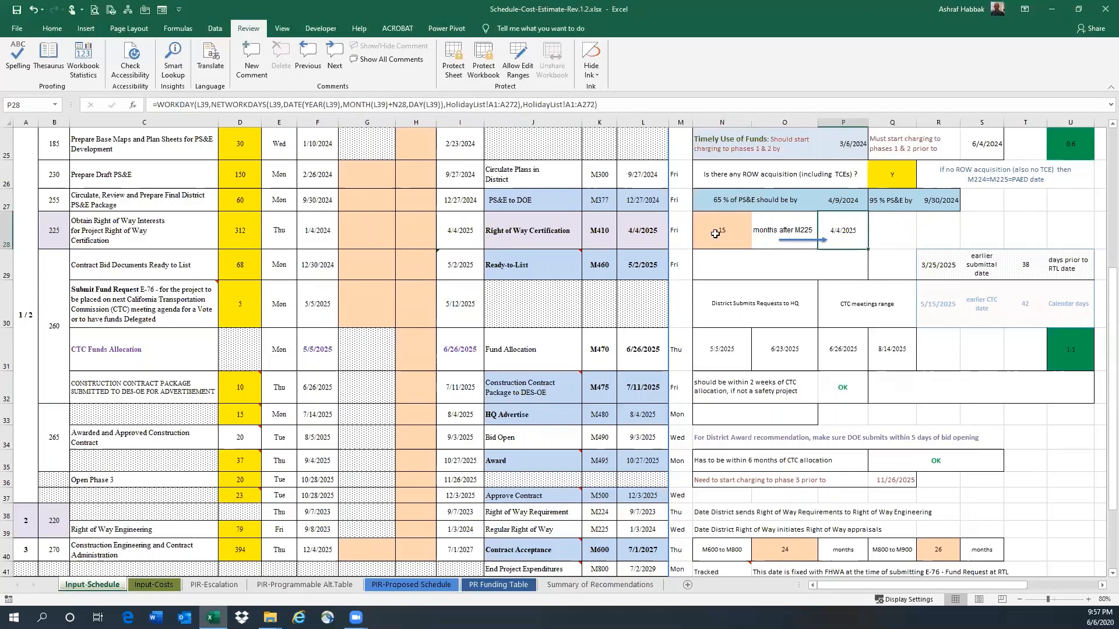
pyautogui.click(635, 234)
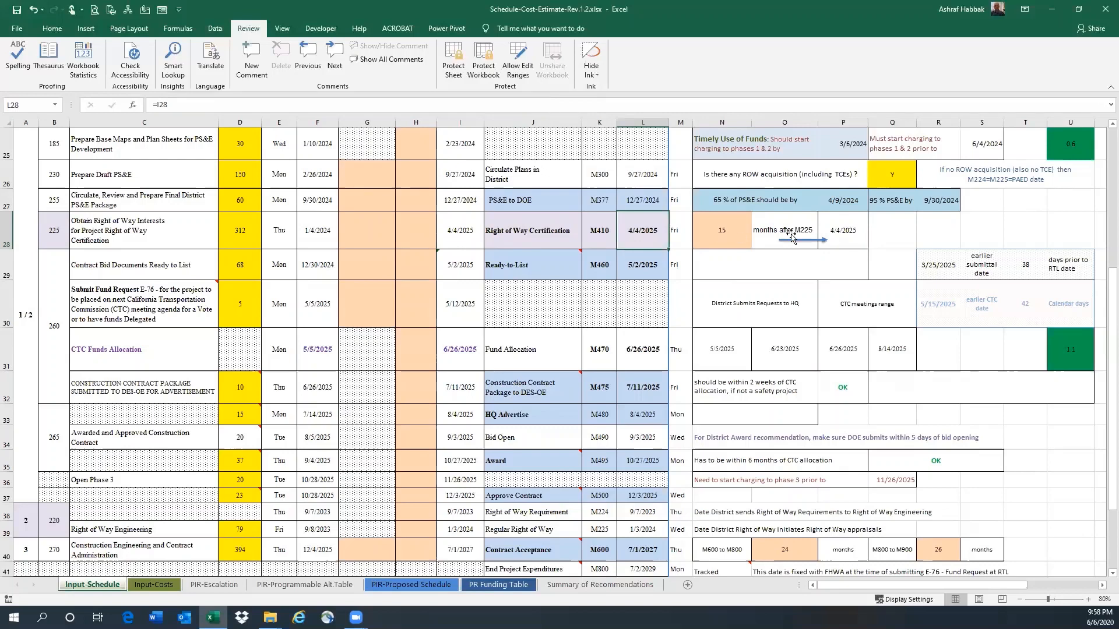
pyautogui.click(837, 237)
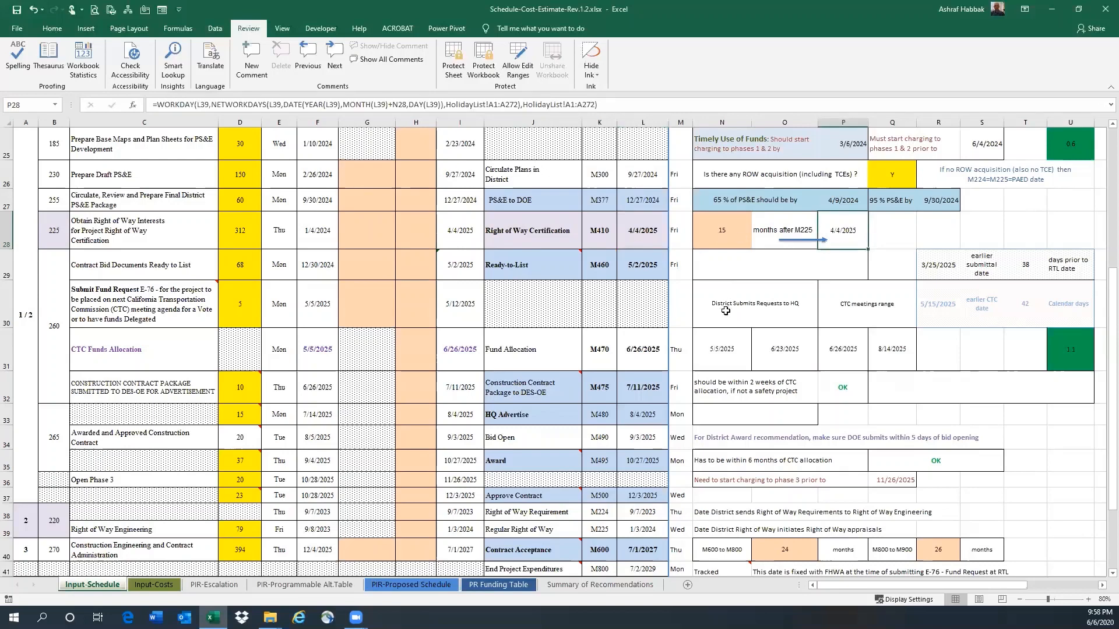
# Set the months after M225 to 18 and check the Right of Way Certification milestone date.
pyautogui.click(734, 234)
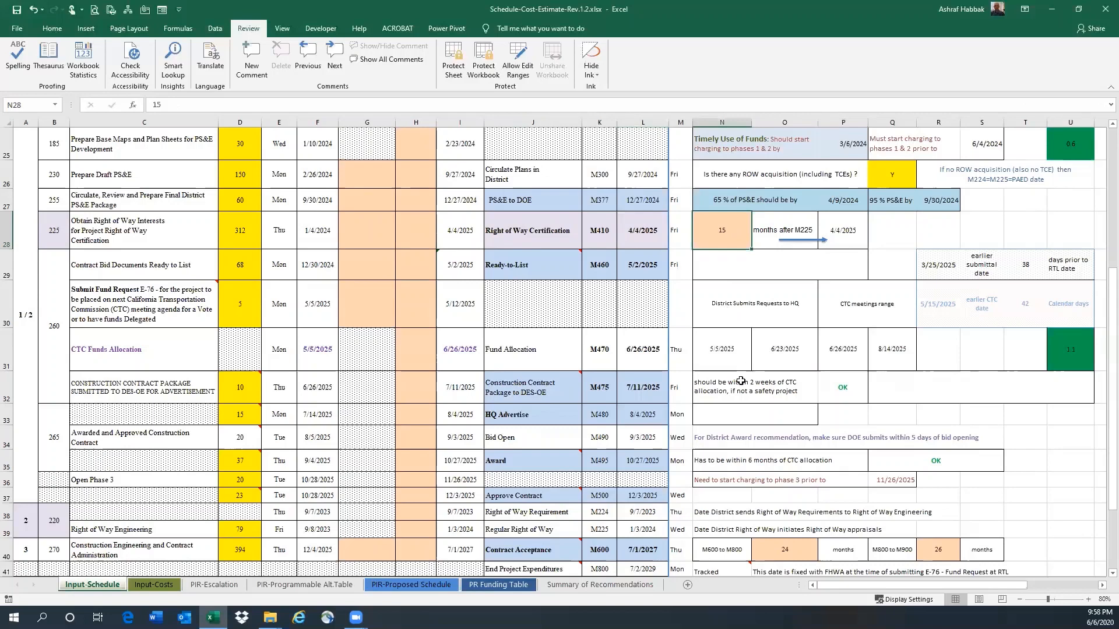
pyautogui.write('1')
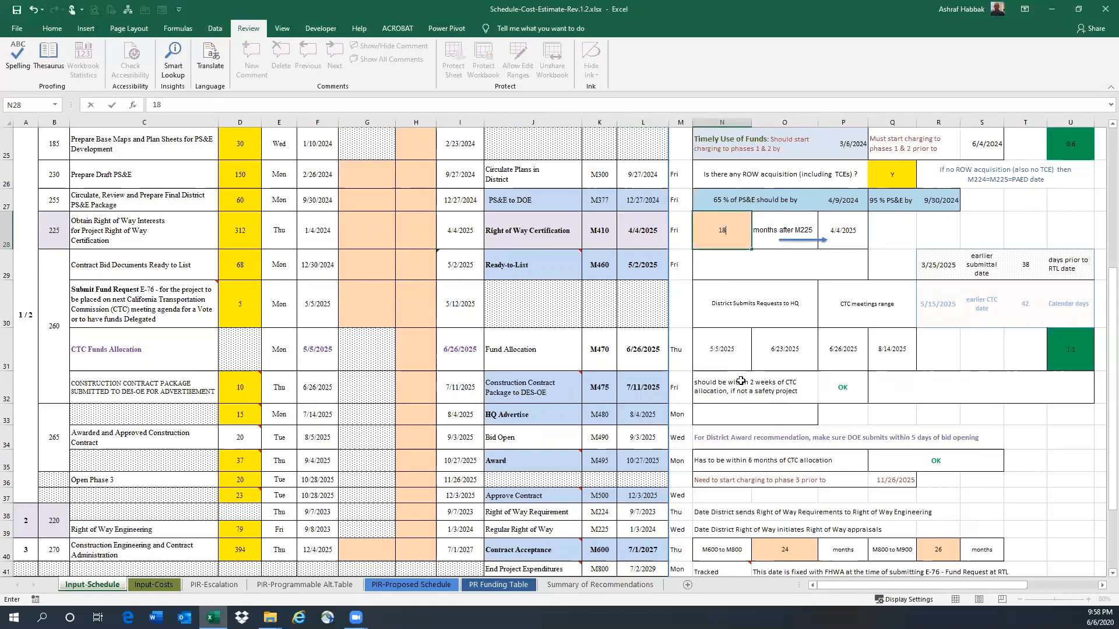
pyautogui.press('Return')
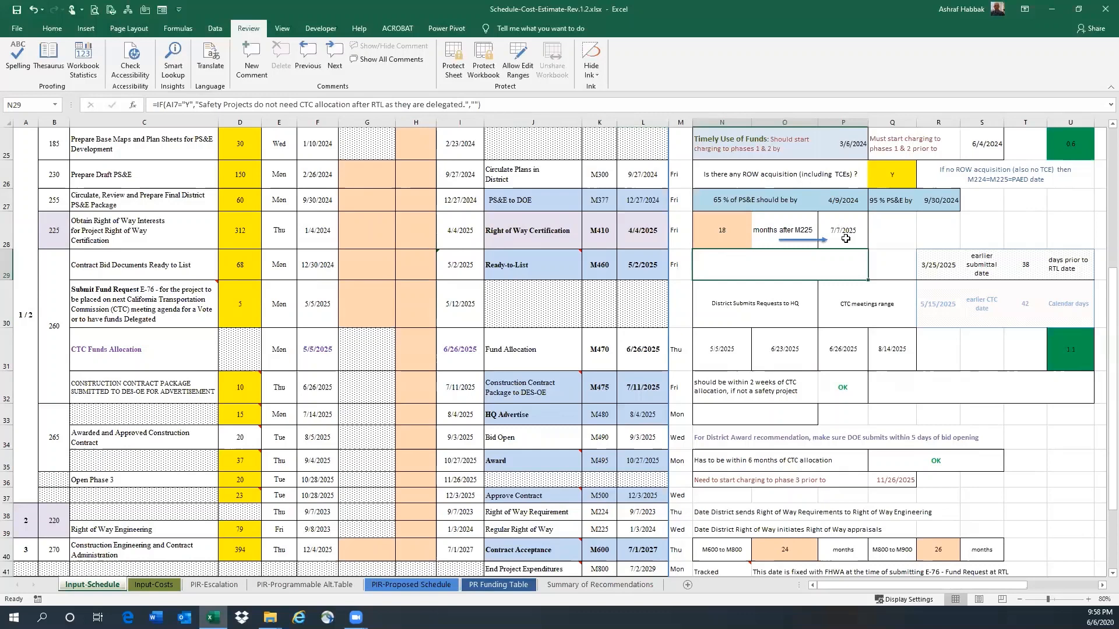
pyautogui.click(538, 229)
pyautogui.click(653, 232)
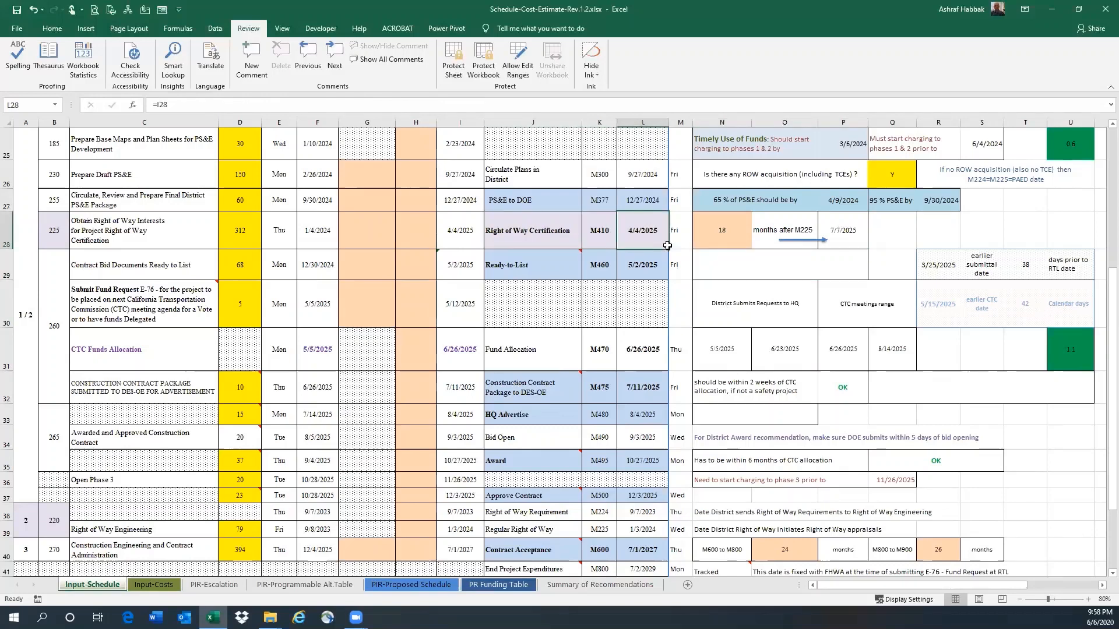
# Set the months after M225 back to 15.
pyautogui.click(718, 227)
pyautogui.write('15')
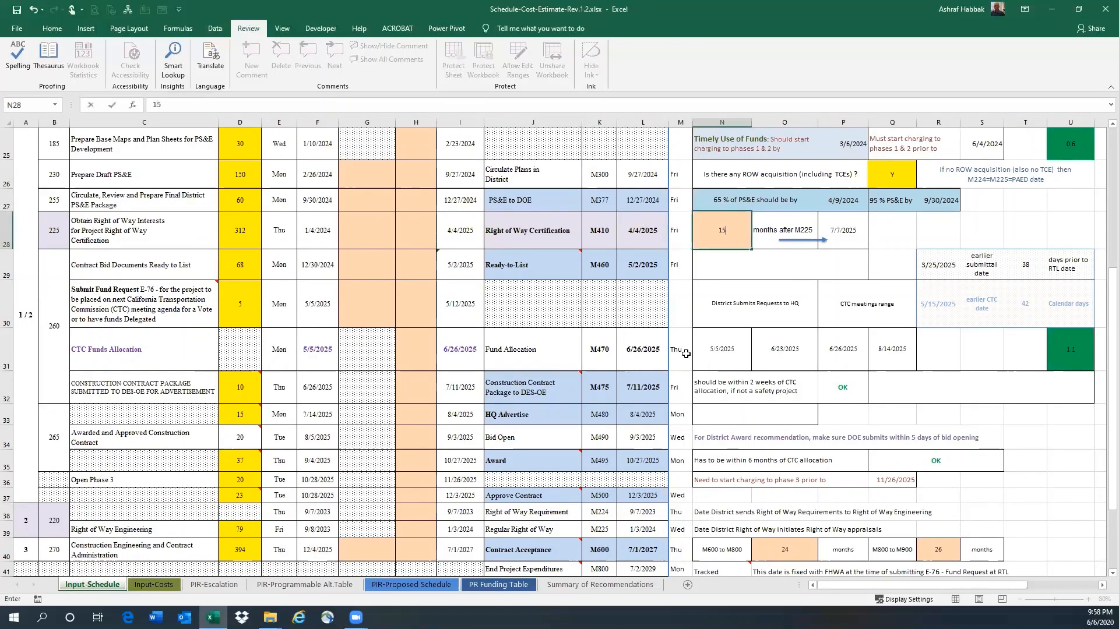
pyautogui.press('Return')
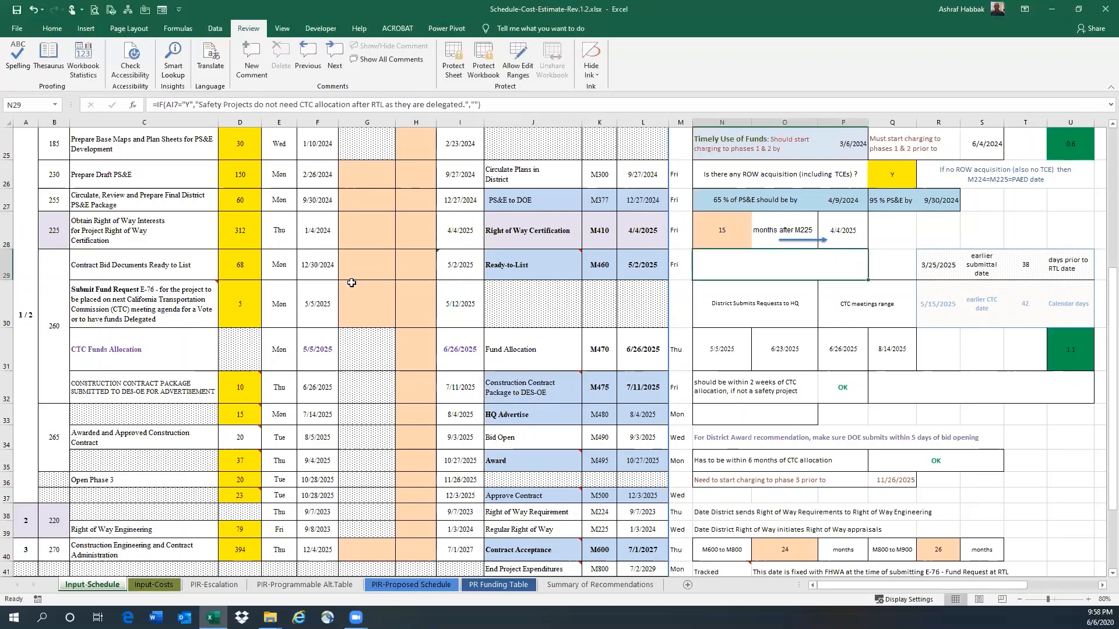
# Inspect the green ratio cells beside the phases 1 & 2 charging deadline and the CTC Funds Allocation row, including their formulas.
pyautogui.moveTo(555, 267)
pyautogui.click(1063, 143)
pyautogui.scroll(1, 990, 280)
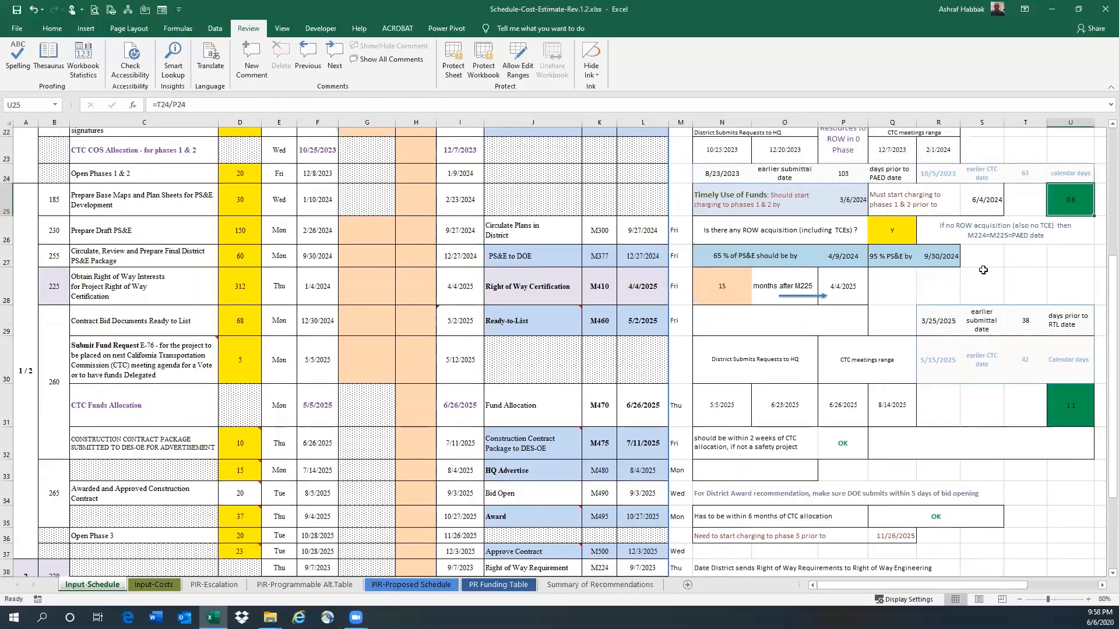
pyautogui.click(1057, 412)
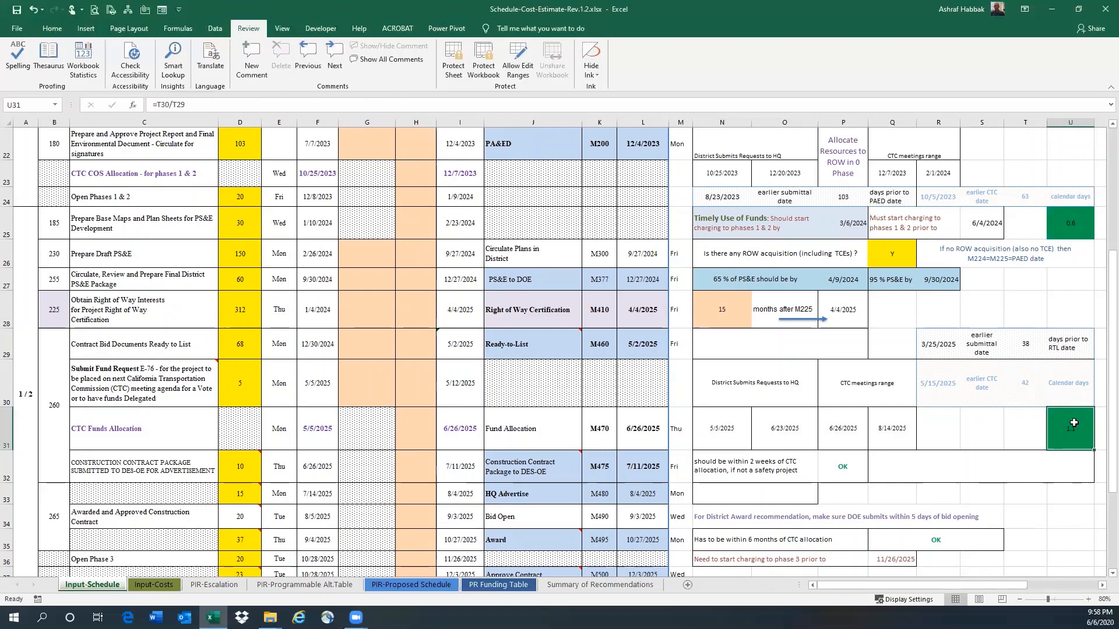
pyautogui.scroll(-1, 700, 355)
pyautogui.scroll(-1, 700, 356)
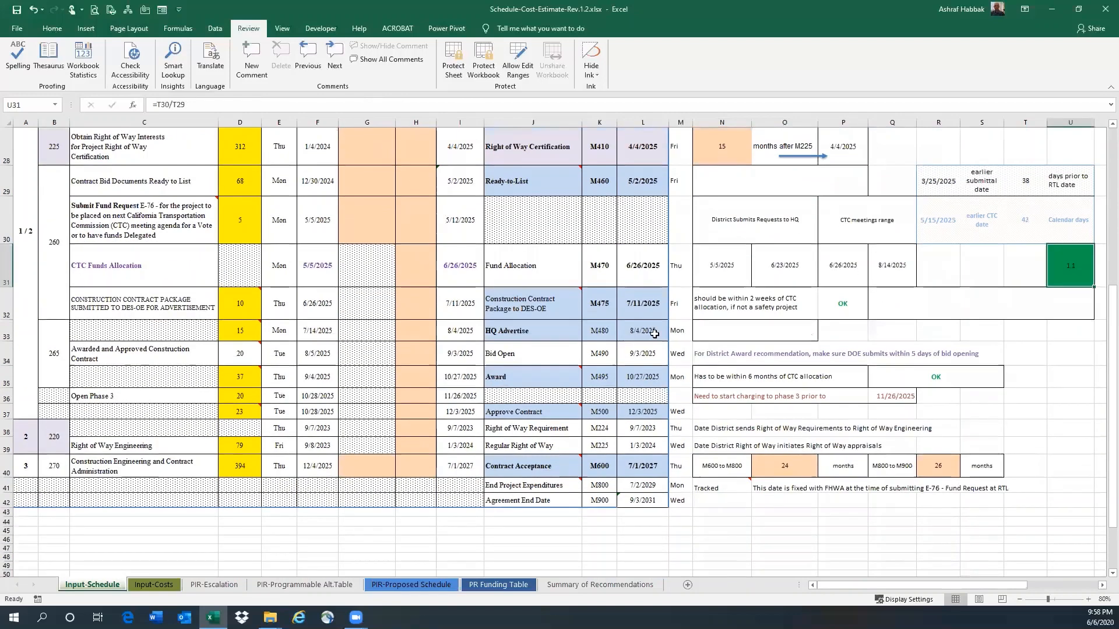
# Enter 5/6/25 as the override date for Contract Bid Documents Ready to List and inspect the calendar days calculated from the earlier CTC date.
pyautogui.moveTo(535, 296)
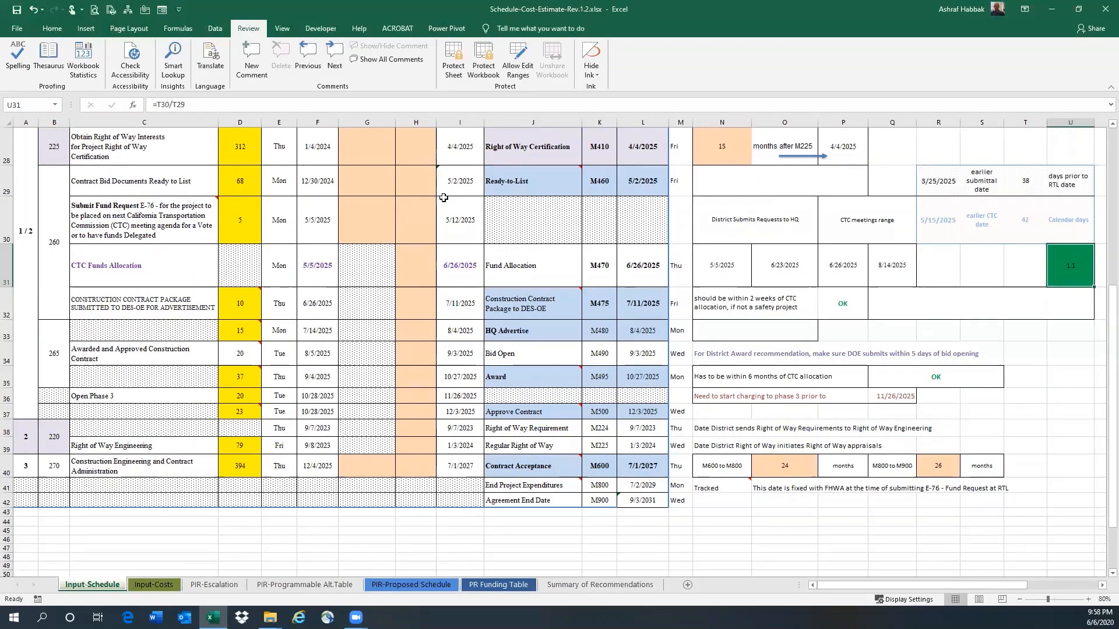
pyautogui.click(413, 179)
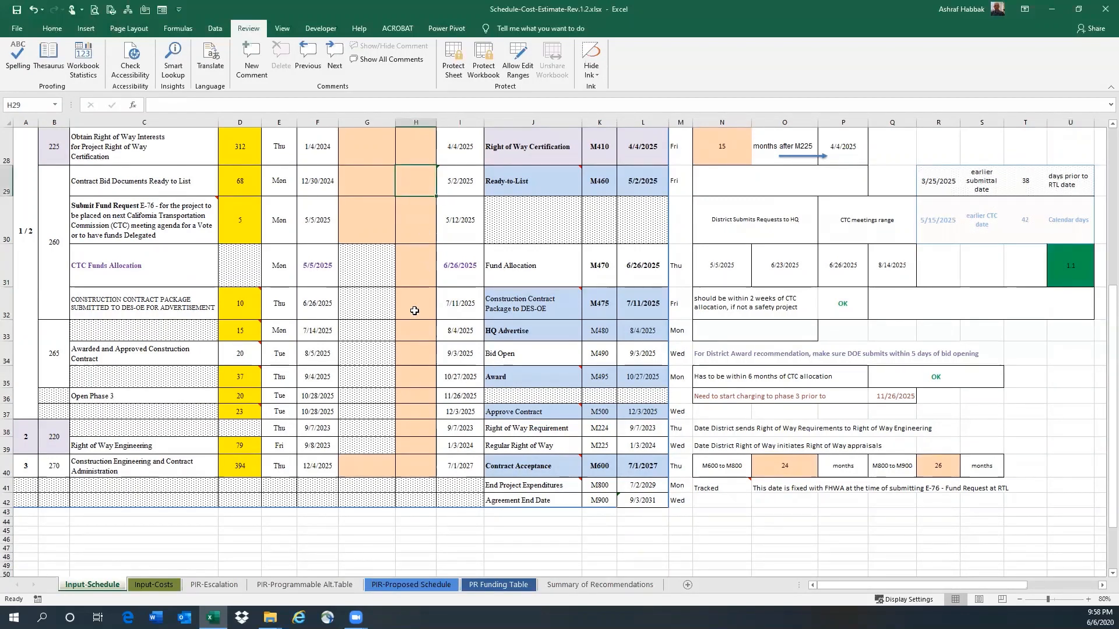
pyautogui.write('5/')
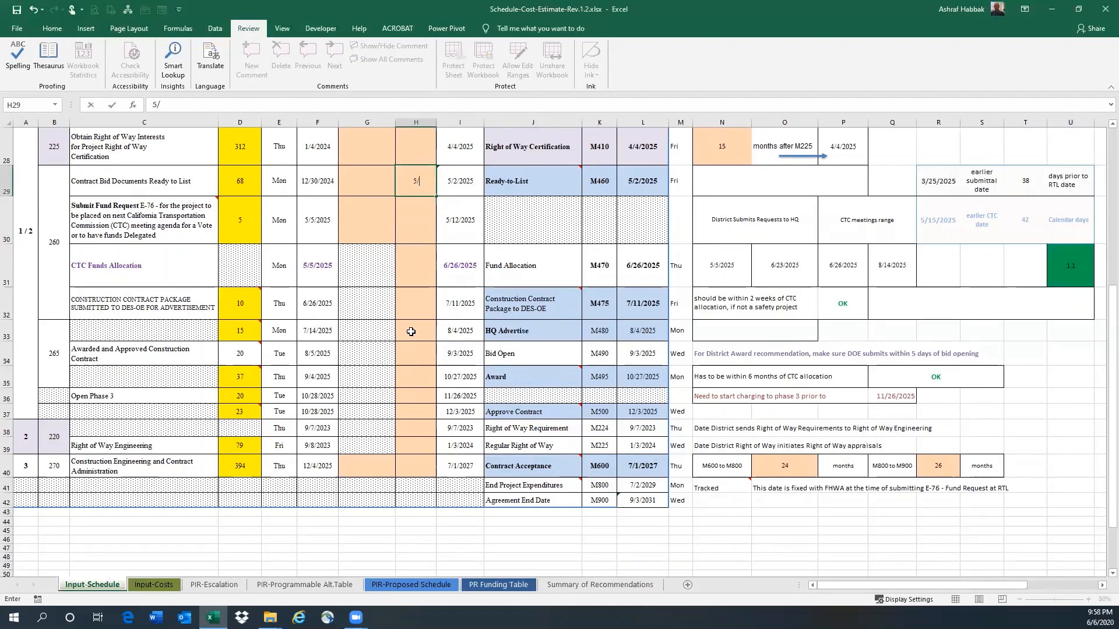
pyautogui.write('6/25')
pyautogui.press('Return')
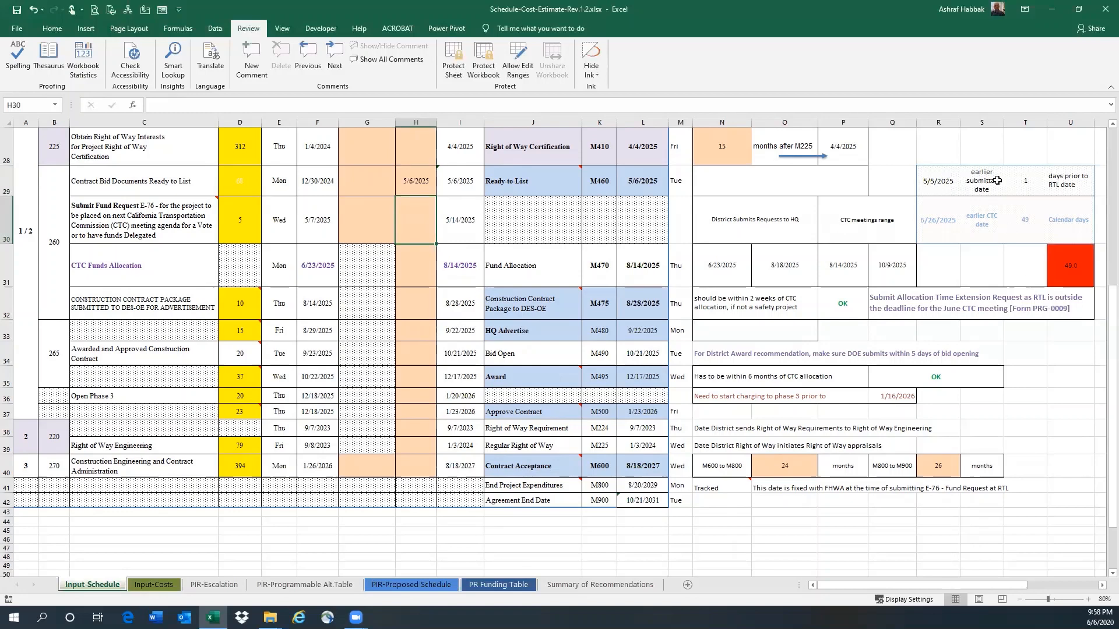
pyautogui.click(1028, 231)
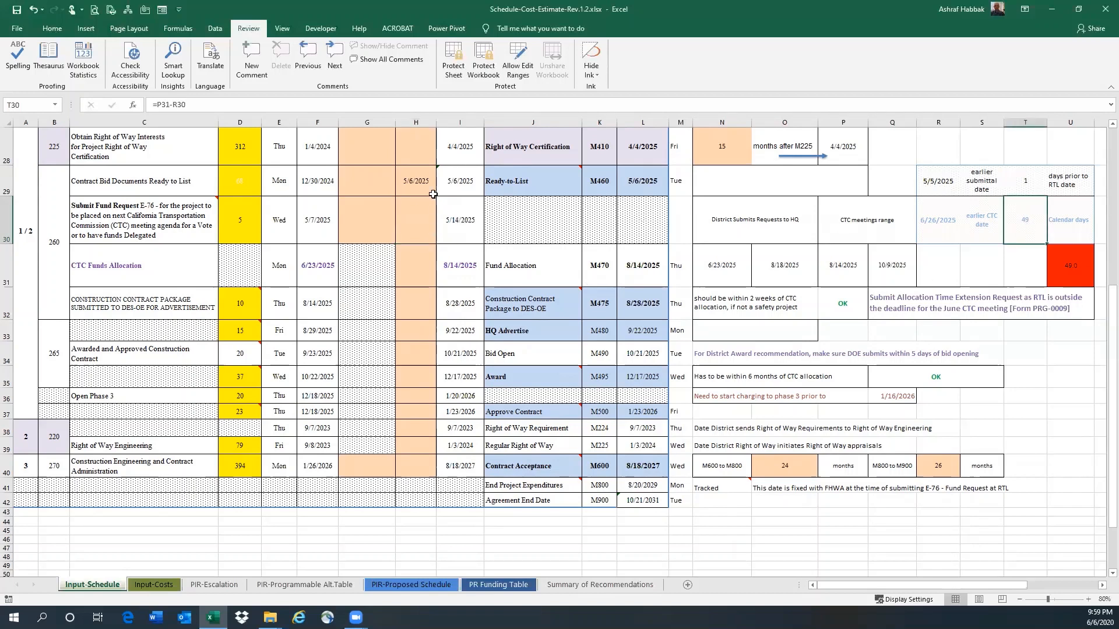
# Clear the override date from the Contract Bid Documents Ready to List row.
pyautogui.click(414, 181)
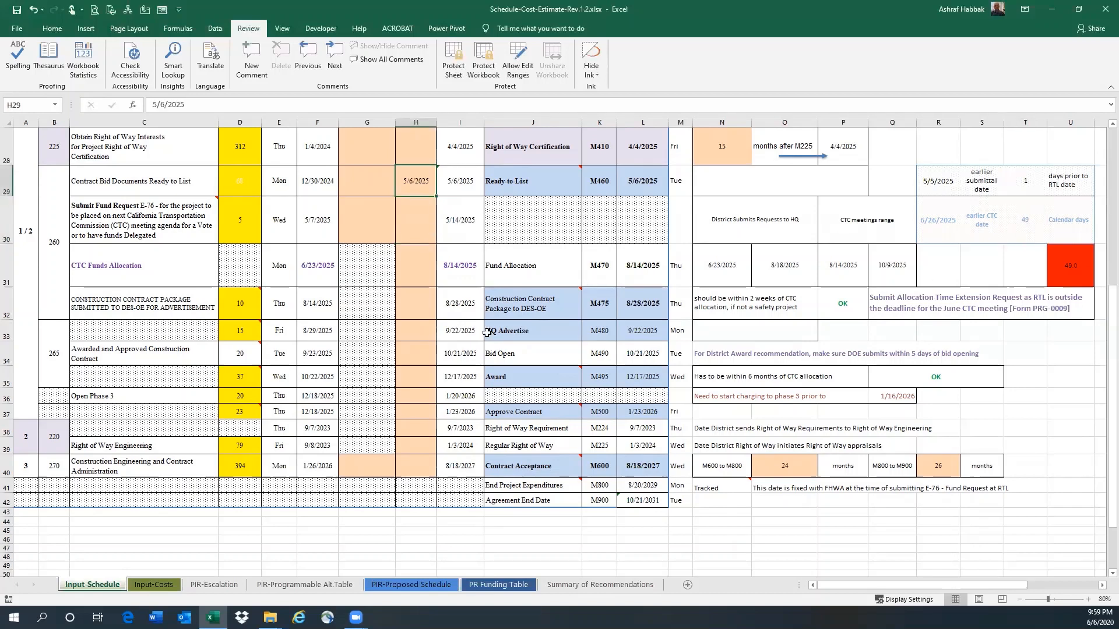
pyautogui.press('BackSpace')
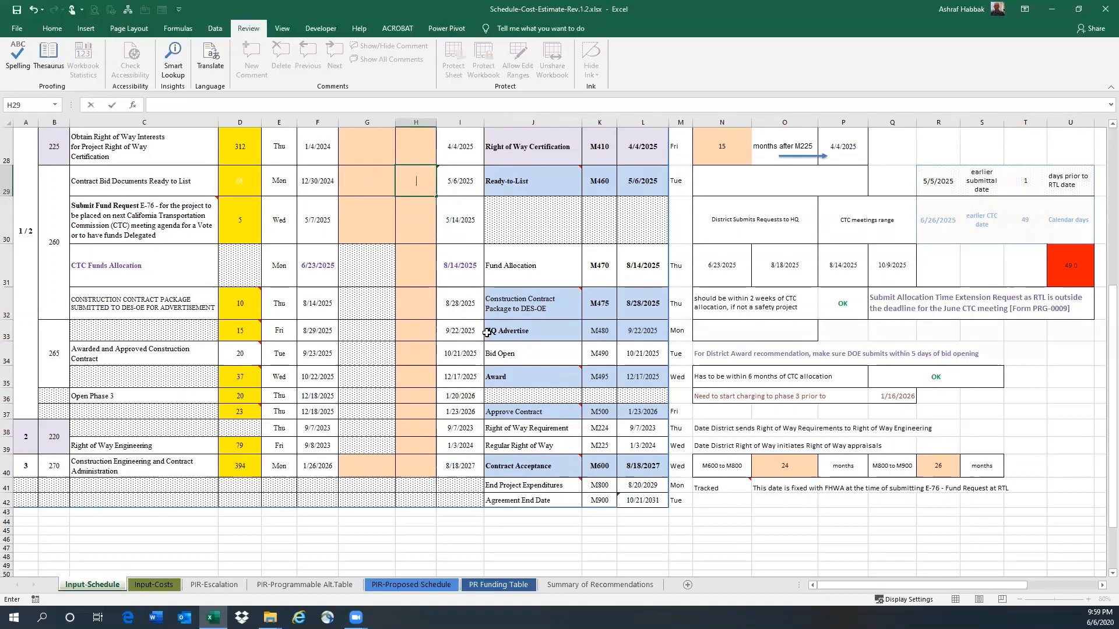
pyautogui.press('Return')
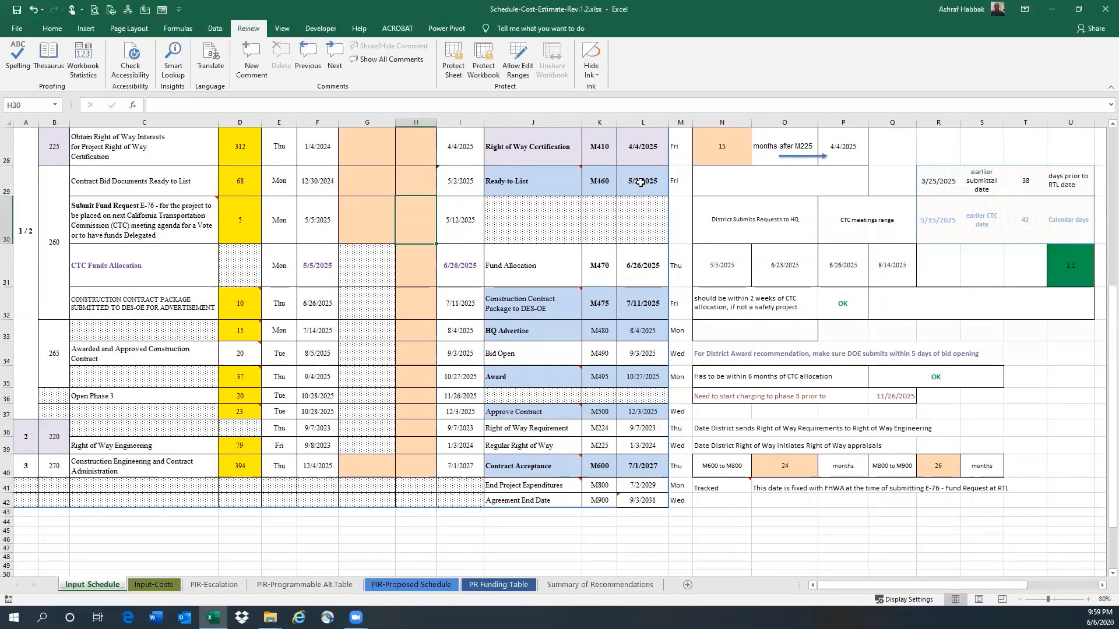
# Inspect the start and end date formulas of the CTC Funds Allocation row and the Open Phase 3 task.
pyautogui.click(318, 272)
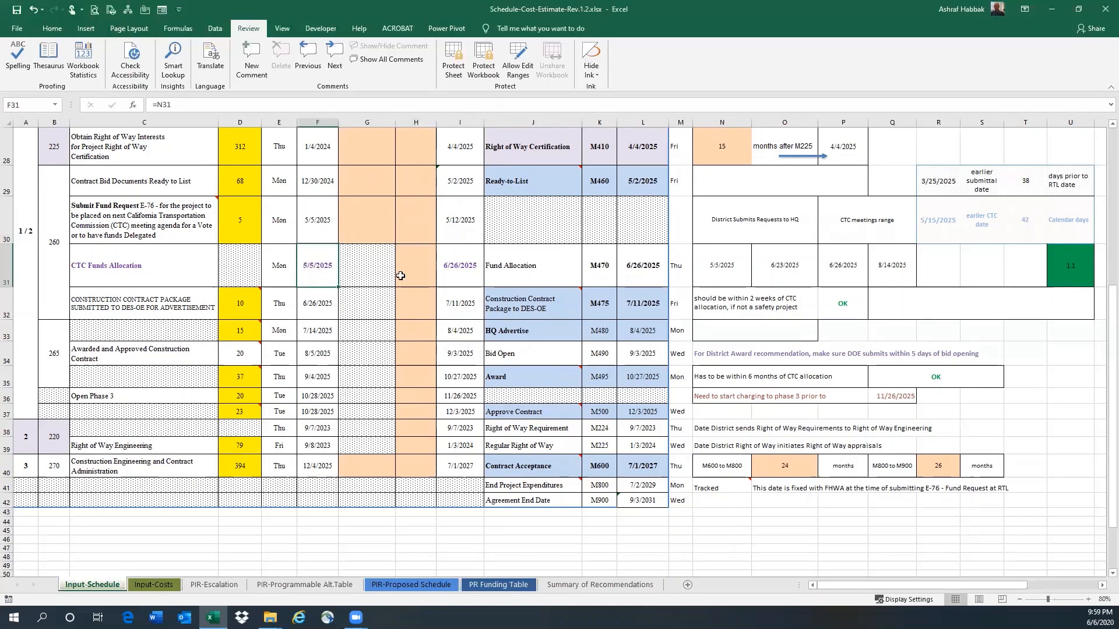
pyautogui.click(464, 274)
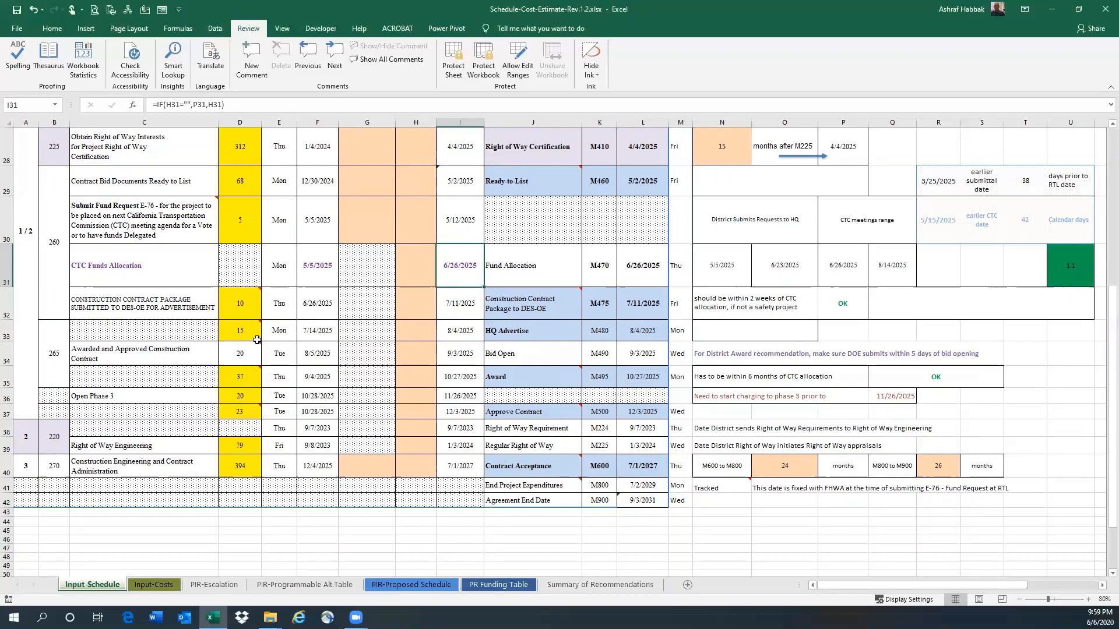
pyautogui.click(153, 402)
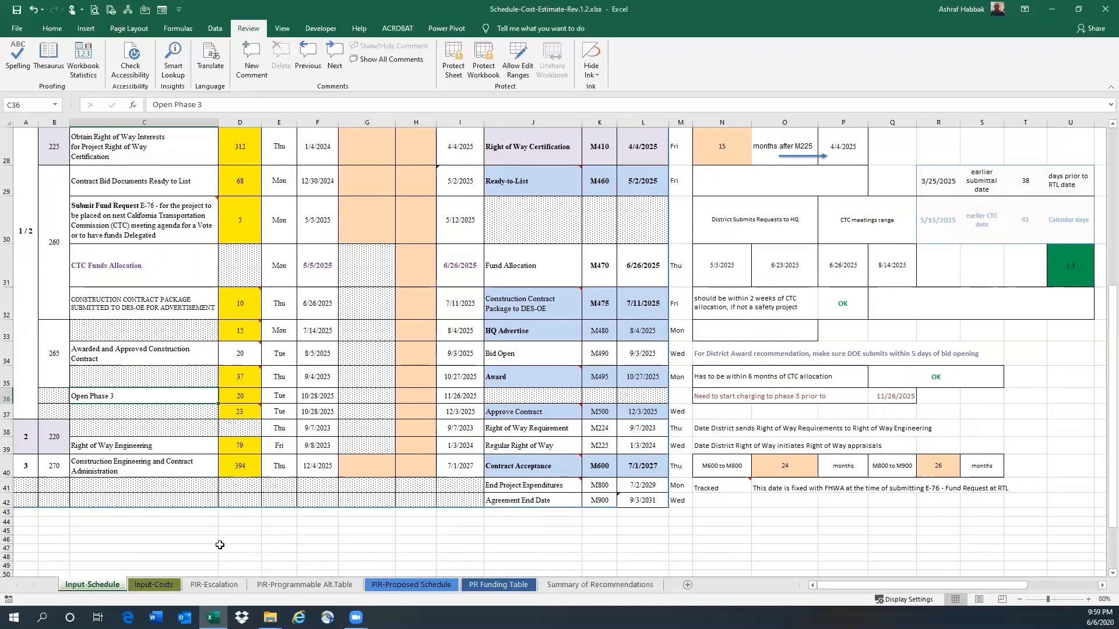
pyautogui.click(318, 540)
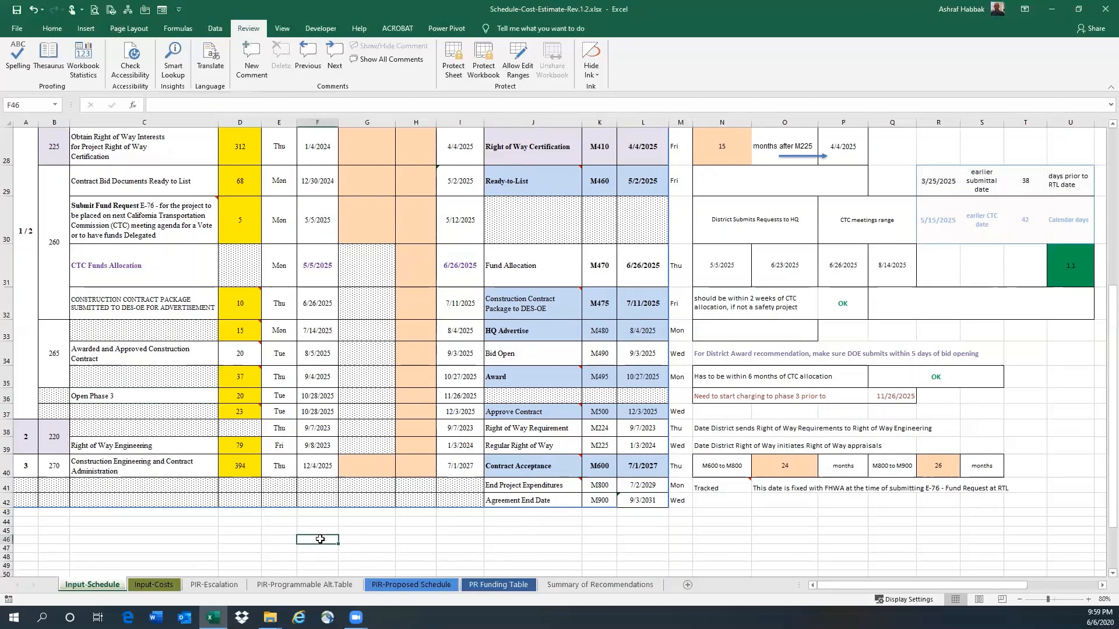
# Open the PIR-Proposed Schedule sheet and examine its project schedule table from the title to the Final Project Closeout row.
pyautogui.click(435, 584)
pyautogui.scroll(7, 446, 345)
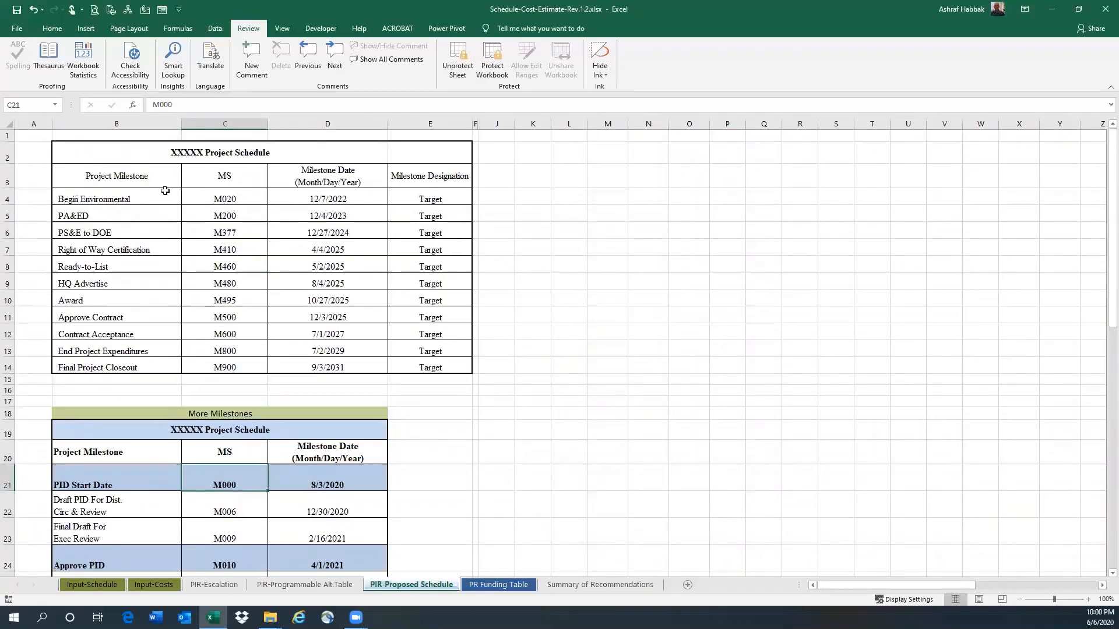
pyautogui.click(116, 178)
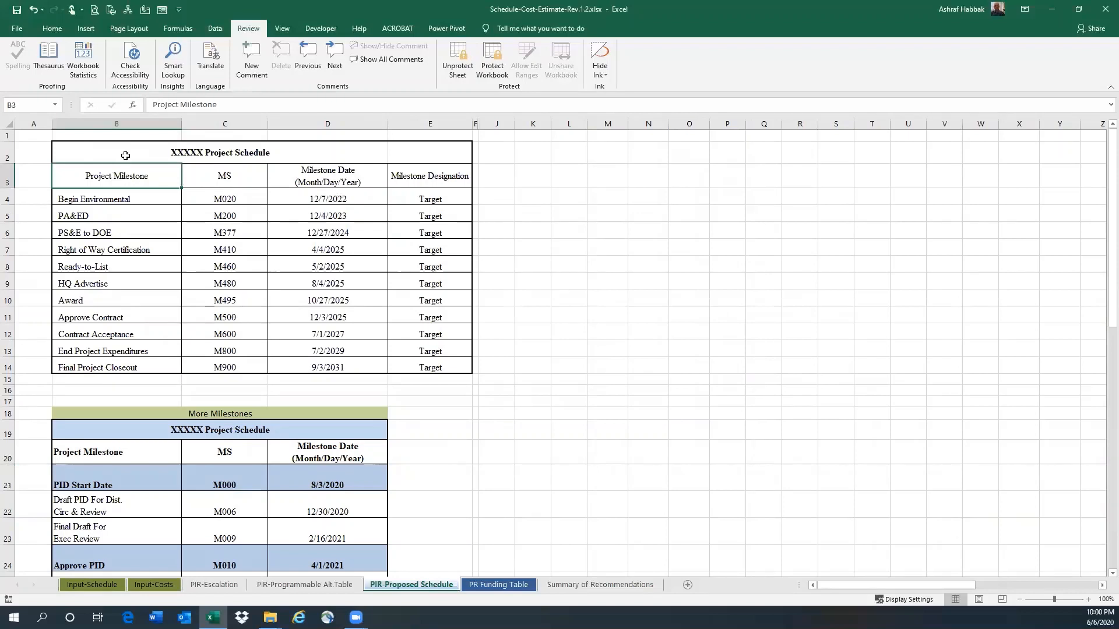
pyautogui.moveTo(125, 156); pyautogui.dragTo(420, 368)
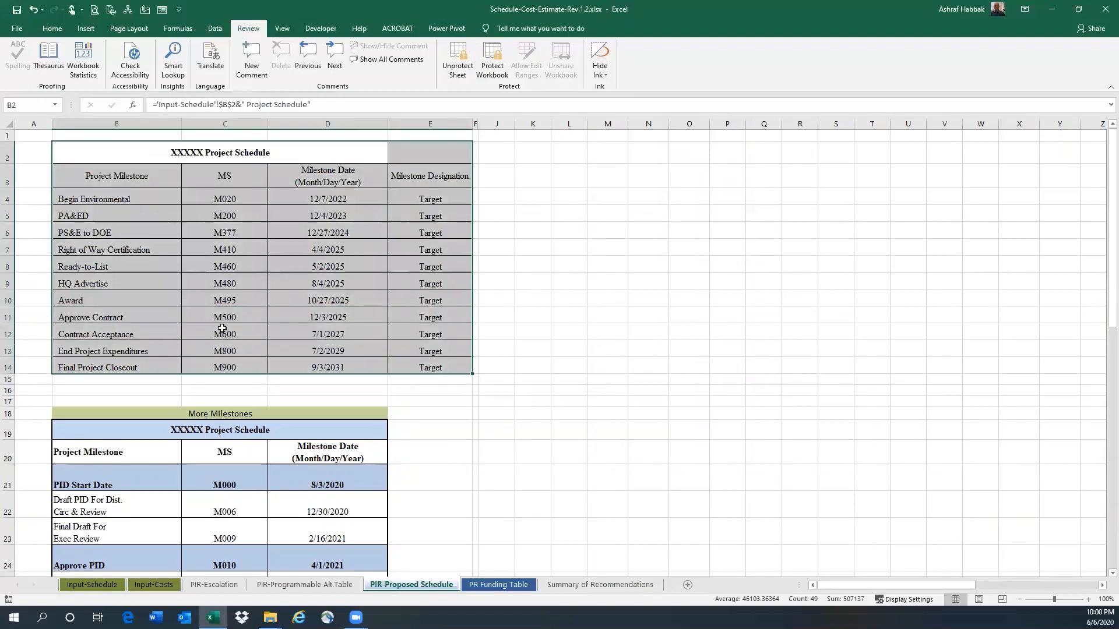
pyautogui.click(139, 301)
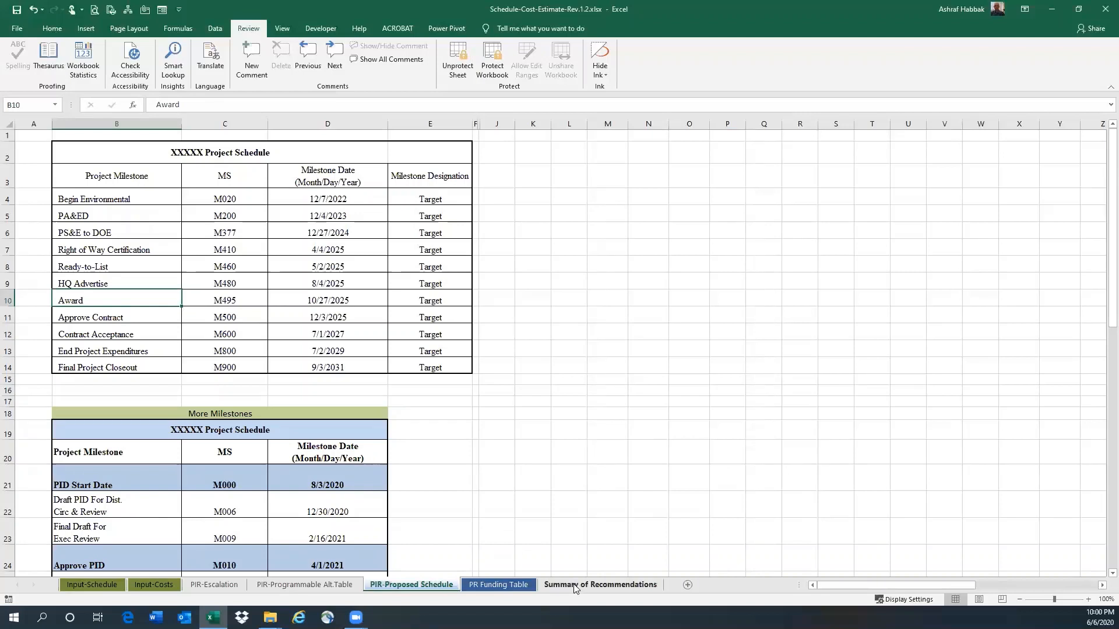
# Open the Summary of Recommendations sheet and review the Timely Use of Funds entries for phase 0 and phases 1 & 2.
pyautogui.click(600, 585)
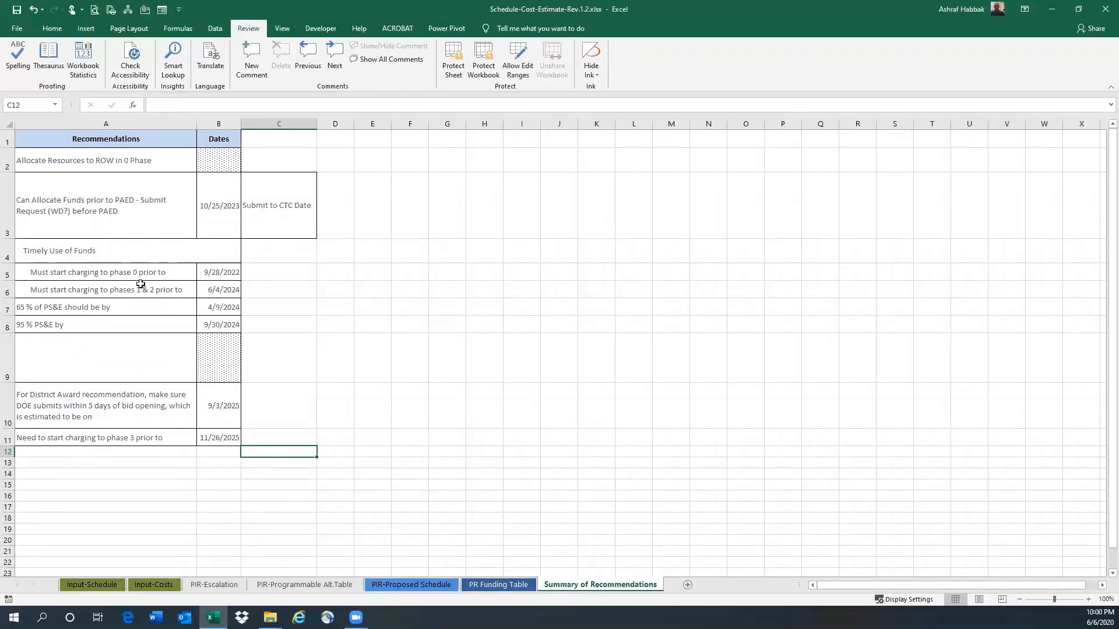
pyautogui.click(83, 253)
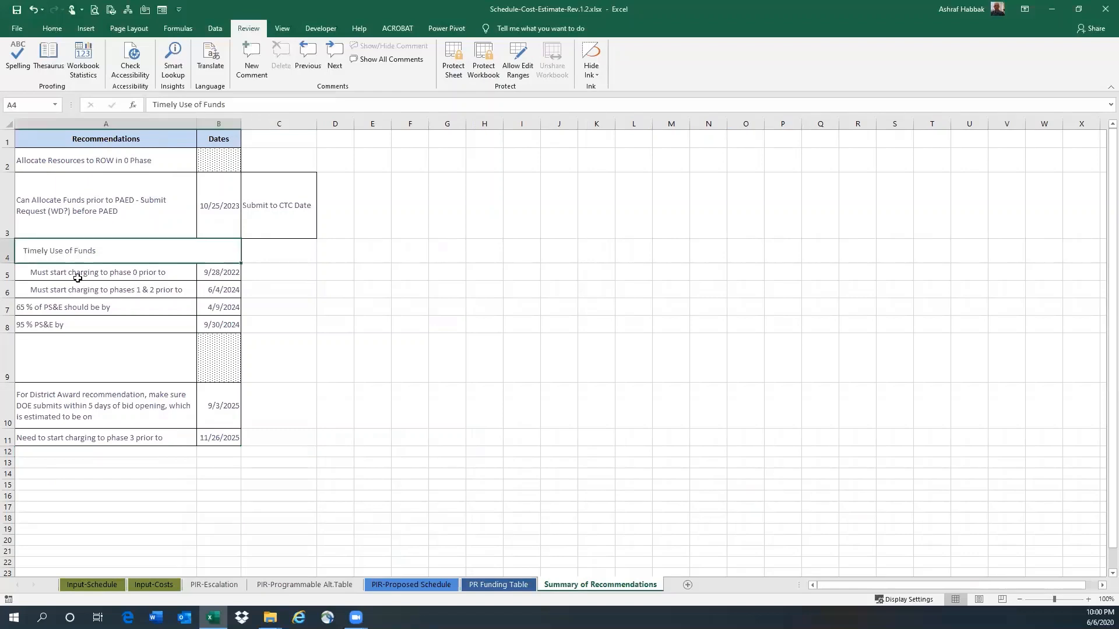
pyautogui.click(78, 274)
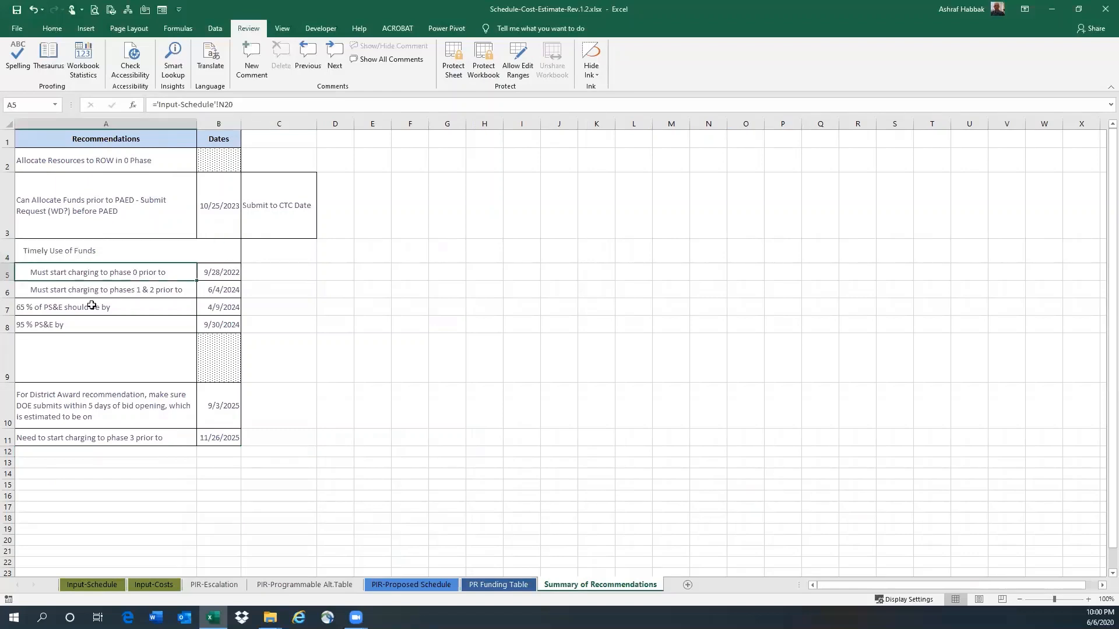
pyautogui.click(104, 294)
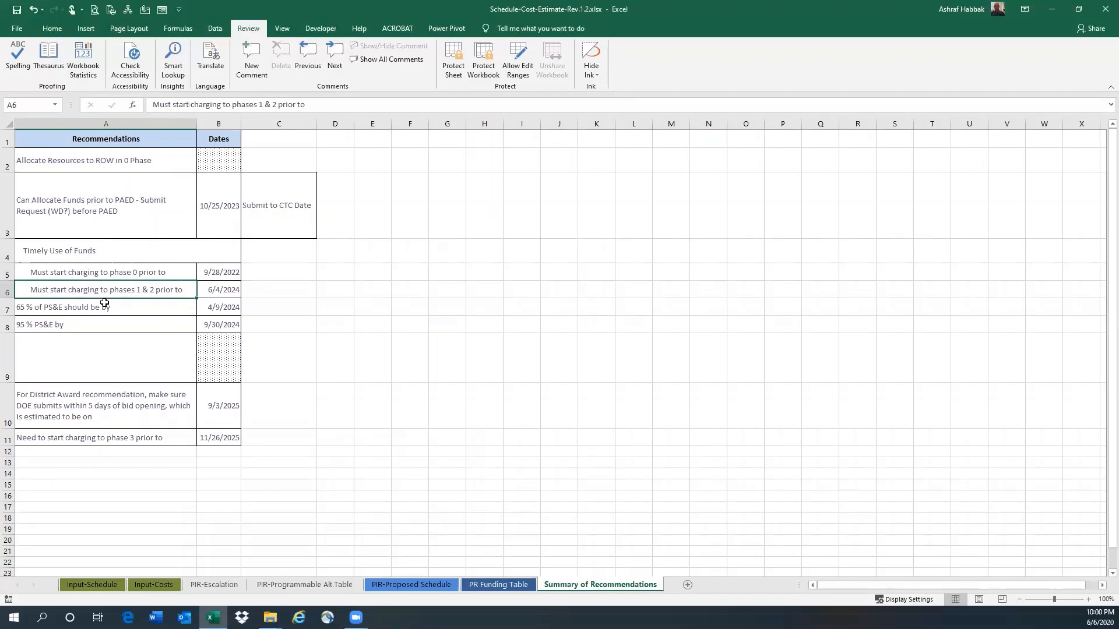
pyautogui.click(81, 251)
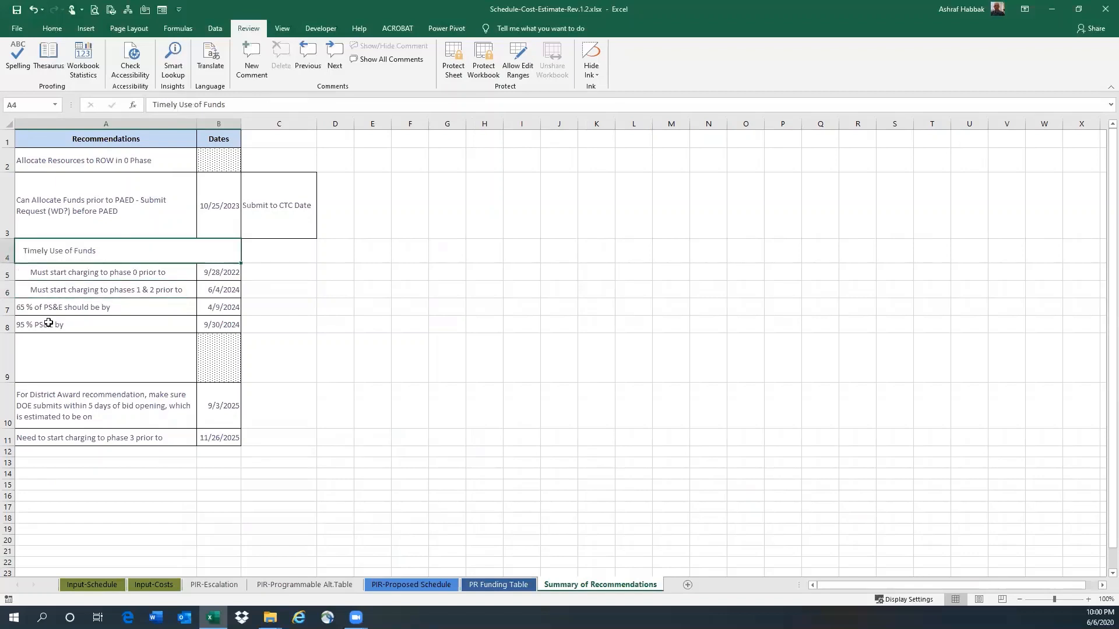
# Check the 65% and 95% PS&E recommendations and the 95% date's source formula, and return to the Input-Schedule sheet.
pyautogui.click(50, 308)
pyautogui.click(51, 326)
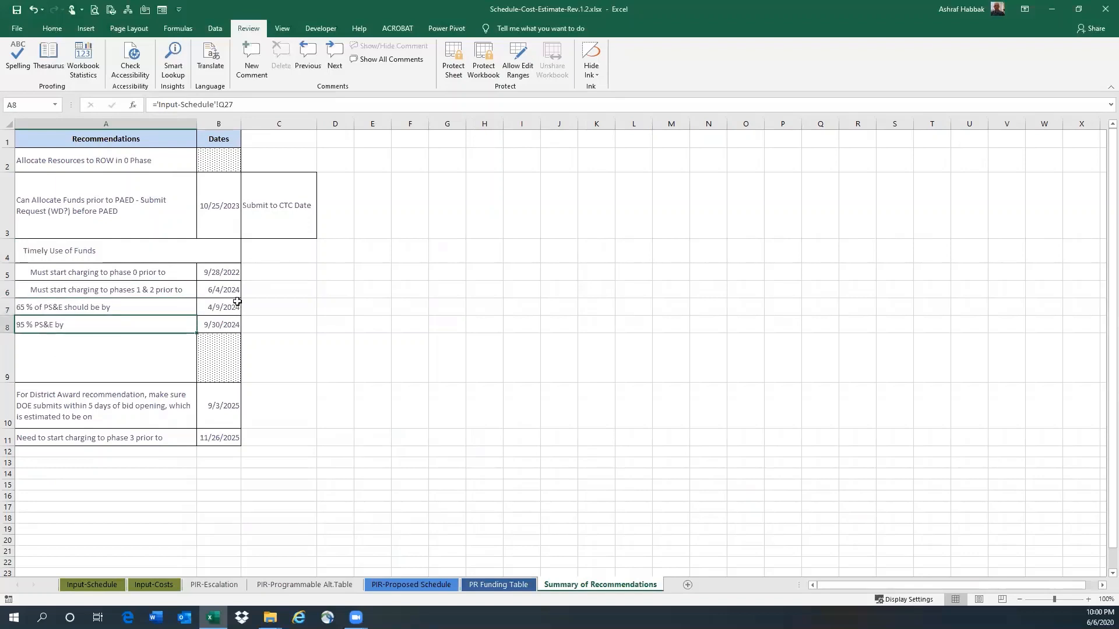
pyautogui.click(228, 321)
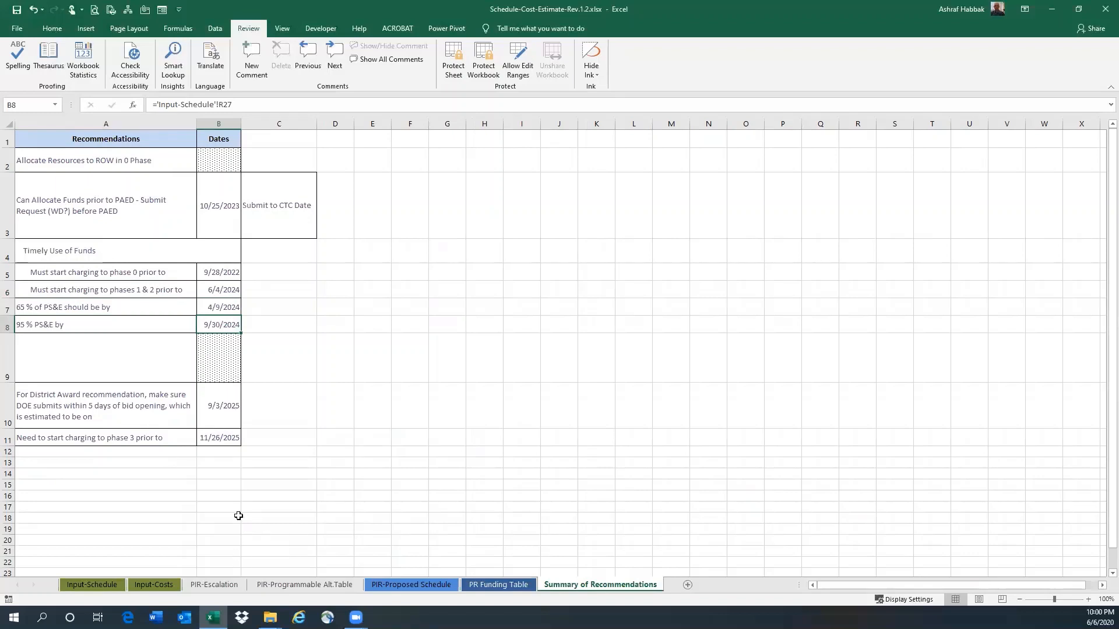
pyautogui.click(107, 472)
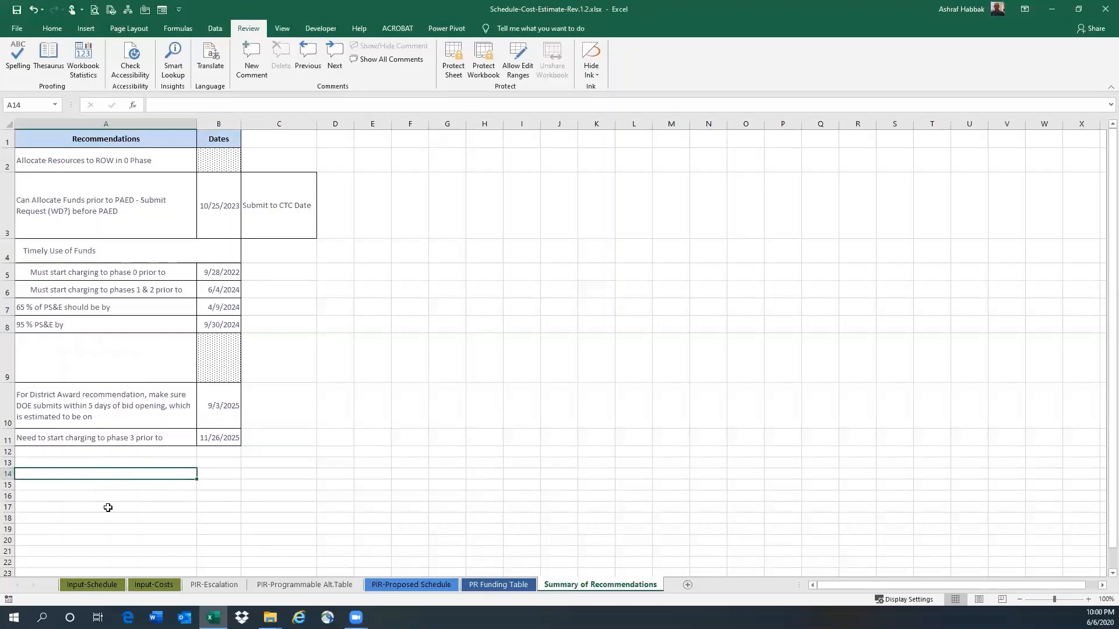
pyautogui.click(95, 586)
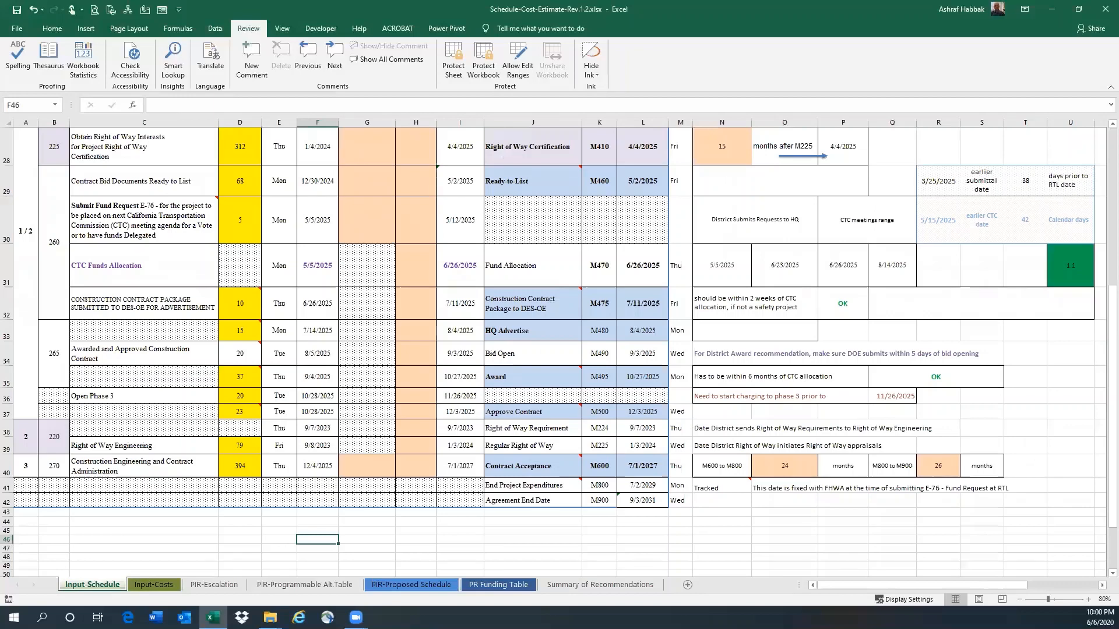